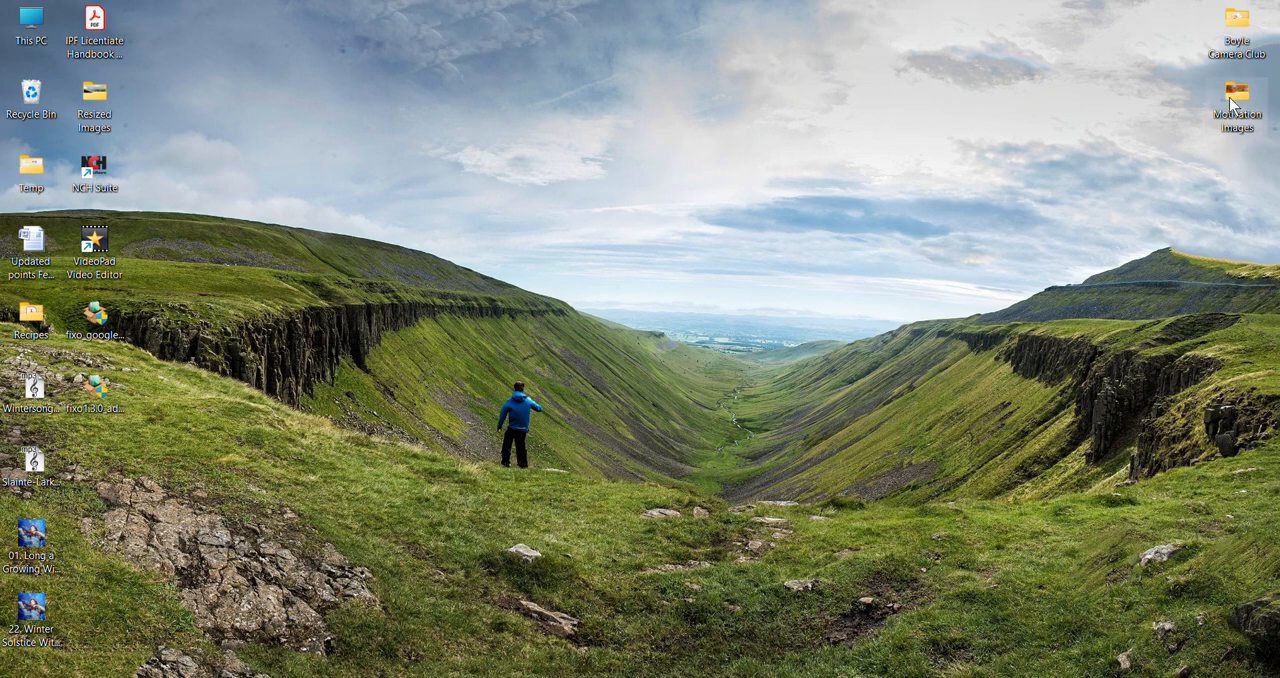
View the contents of the Motivation Images folder on the desktop and close it again.
{"action": "double_click", "coordinate": [1235, 100]}
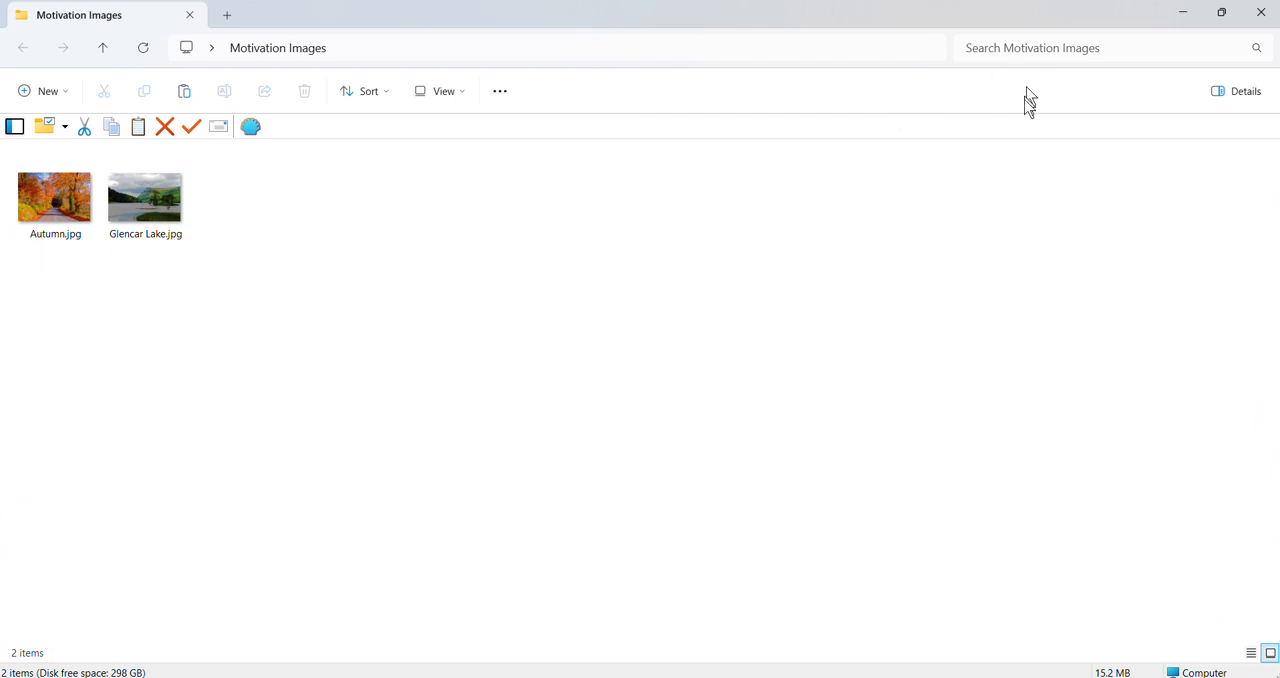
{"action": "left_click", "coordinate": [1261, 15]}
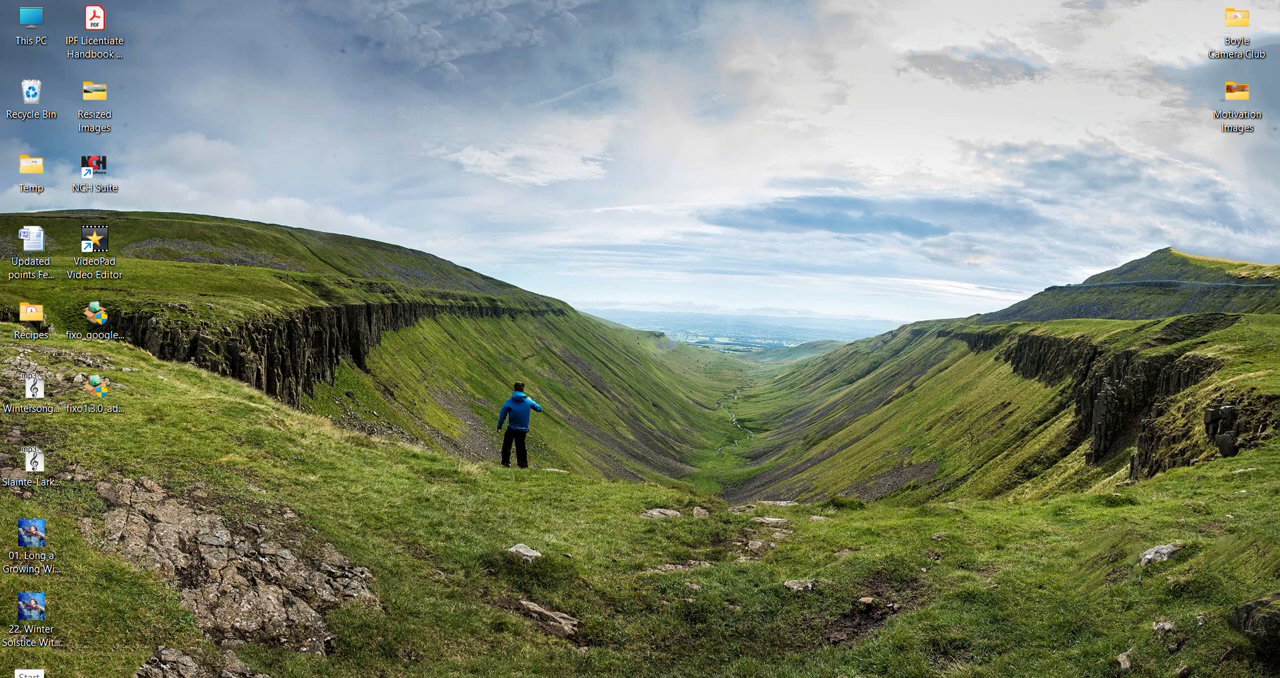
Open the Motivation Images folder in FastStone Image Viewer and preview Glencar Lake.jpg.
{"action": "left_click", "coordinate": [20, 676]}
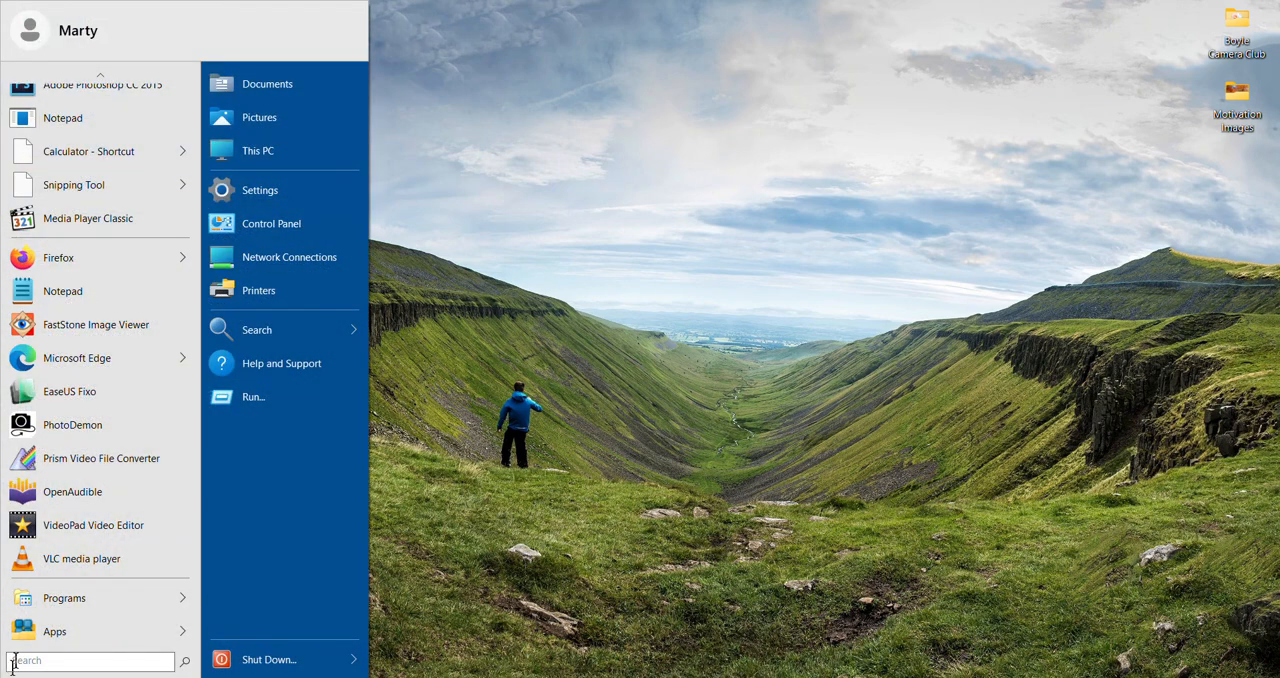
{"action": "left_click", "coordinate": [100, 323]}
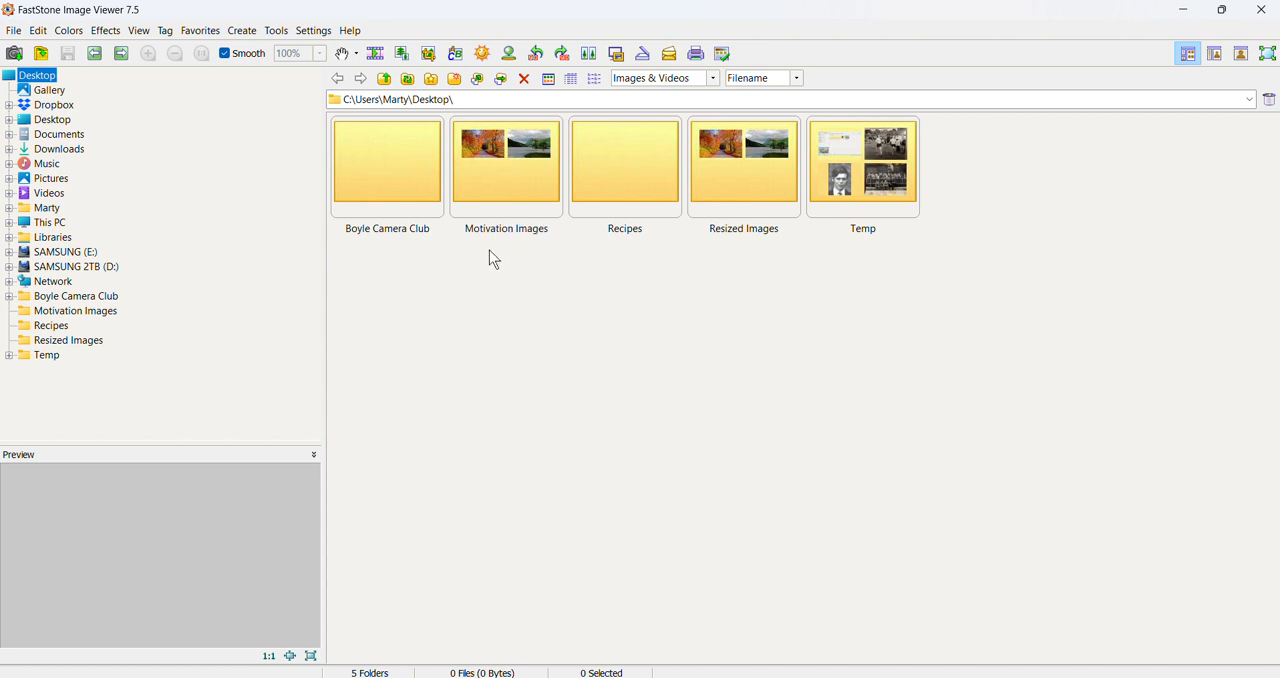
{"action": "double_click", "coordinate": [492, 184]}
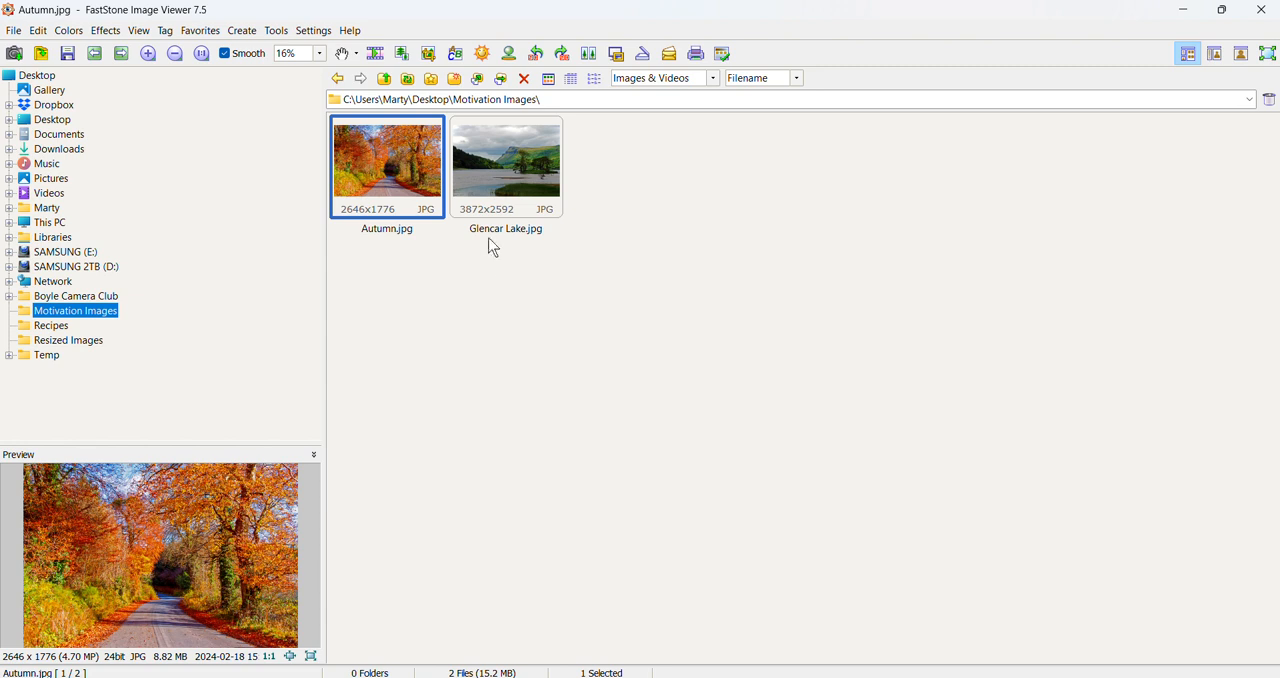
{"action": "left_click", "coordinate": [516, 172]}
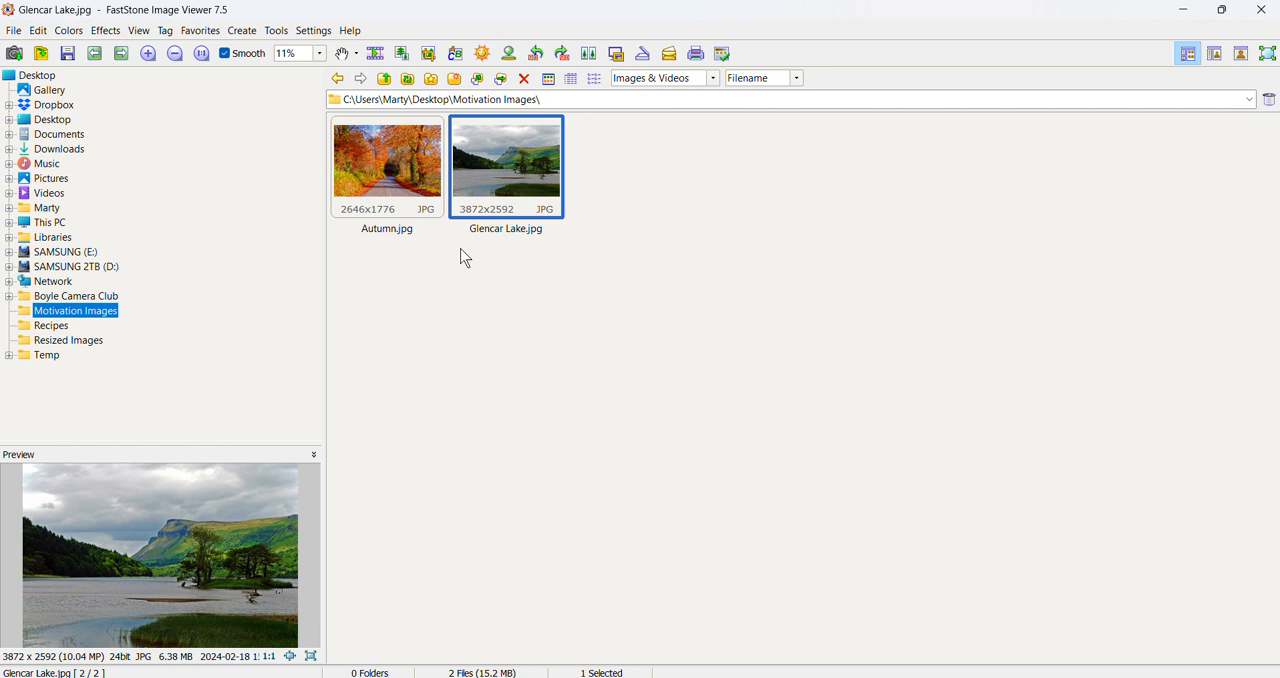
Resize Autumn.jpg to a width of 1024 pixels with the aspect ratio preserved.
{"action": "mouse_move", "coordinate": [417, 150]}
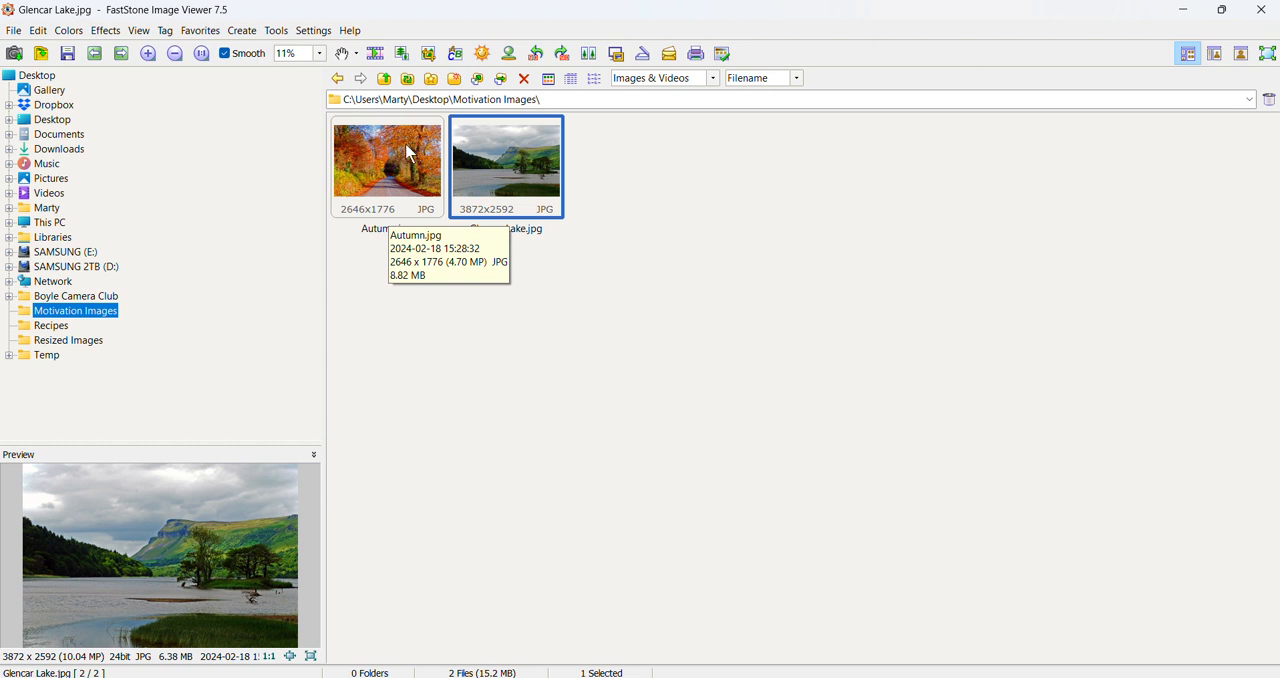
{"action": "left_click", "coordinate": [406, 146]}
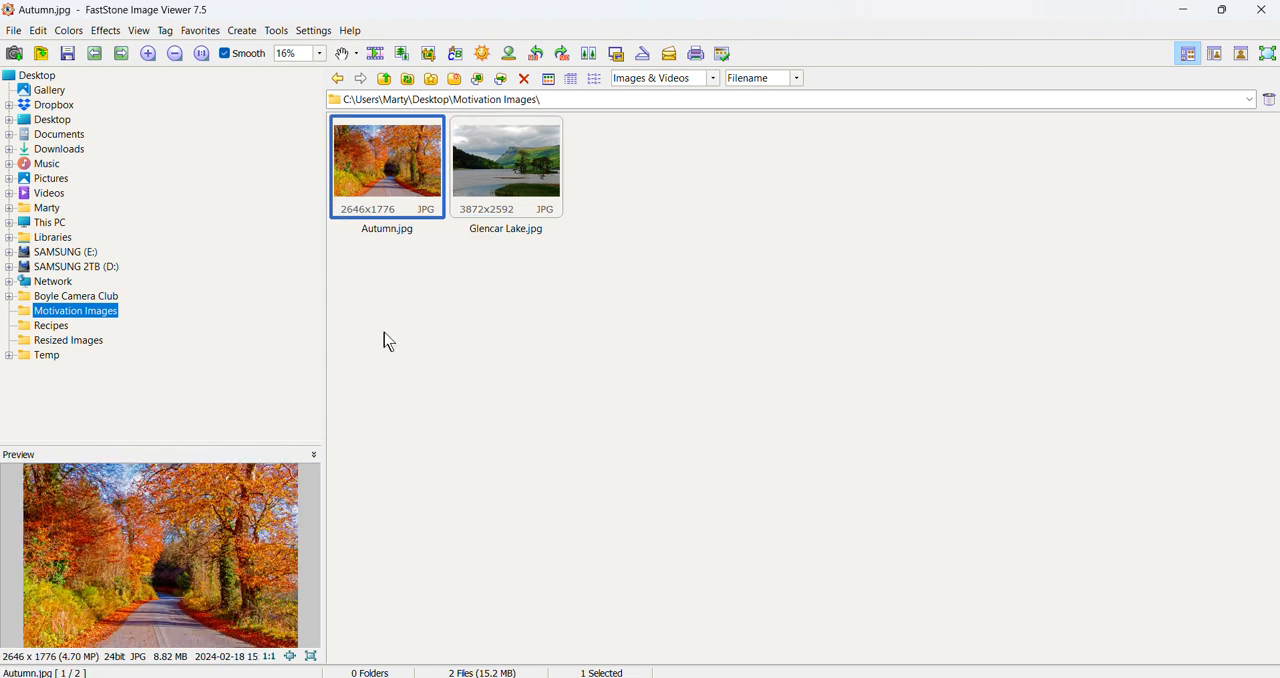
{"action": "left_click", "coordinate": [40, 32]}
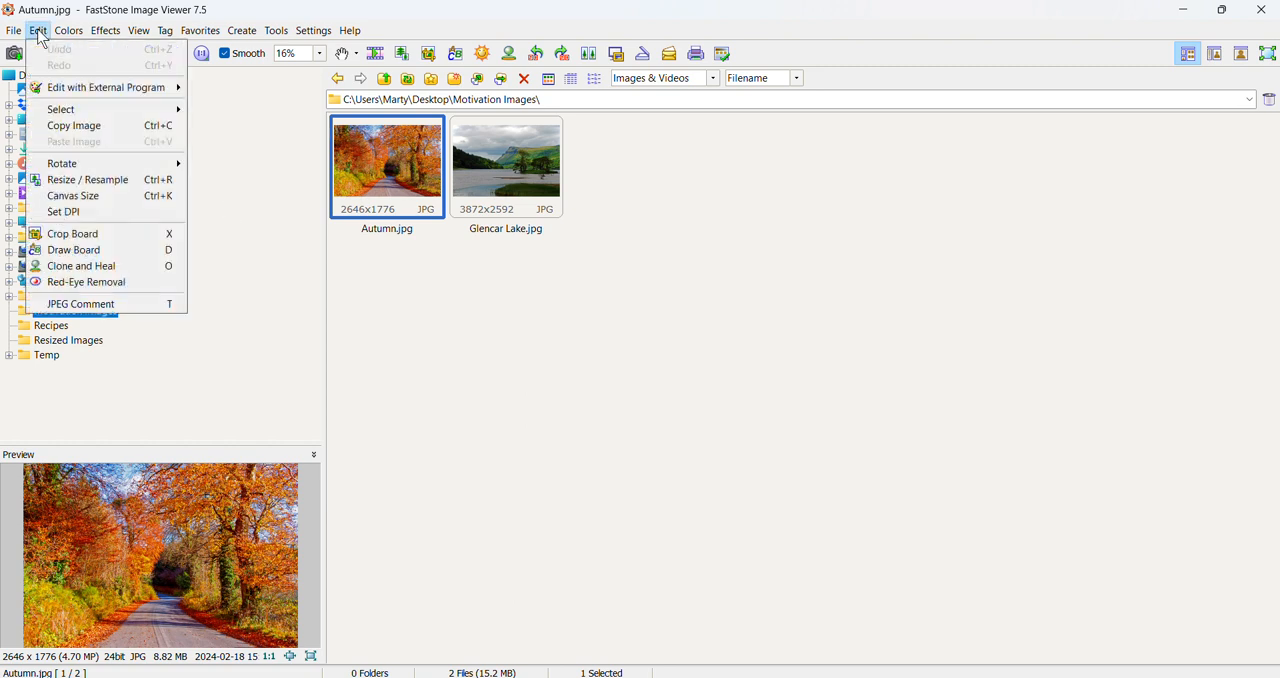
{"action": "left_click", "coordinate": [60, 181]}
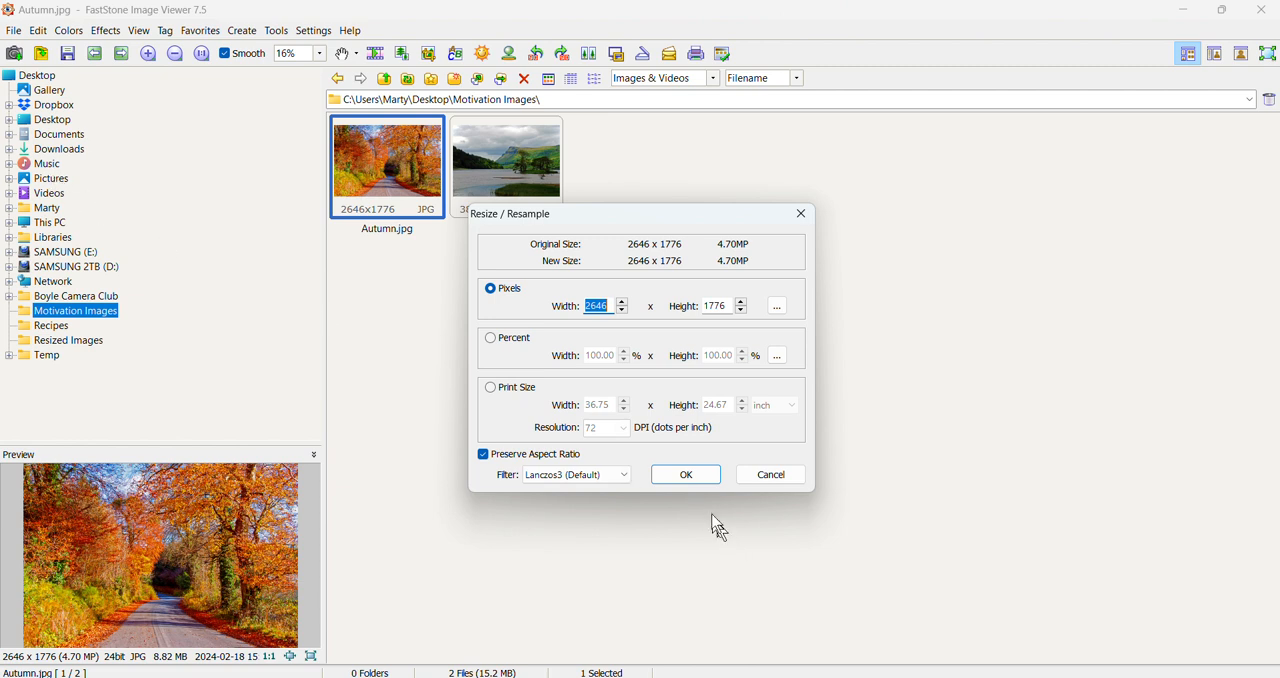
{"action": "left_click", "coordinate": [485, 456]}
{"action": "left_click", "coordinate": [485, 456]}
{"action": "double_click", "coordinate": [607, 307]}
{"action": "type", "text": "1024"}
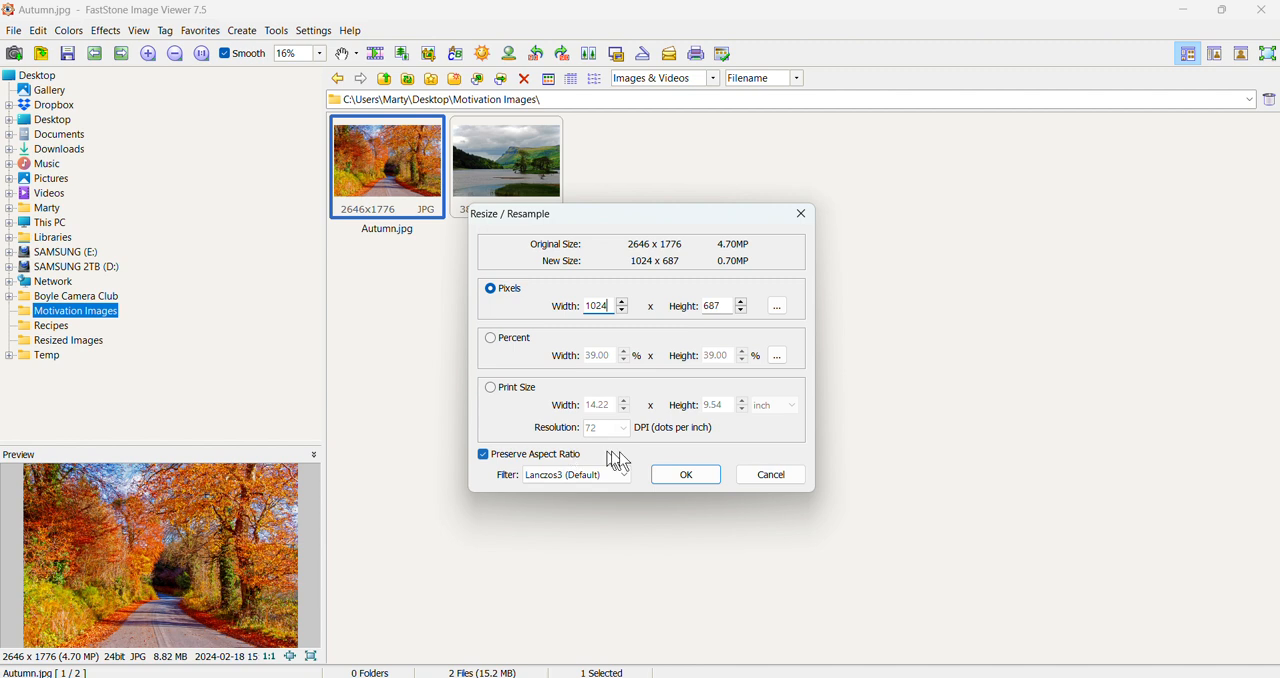
{"action": "left_click", "coordinate": [686, 476]}
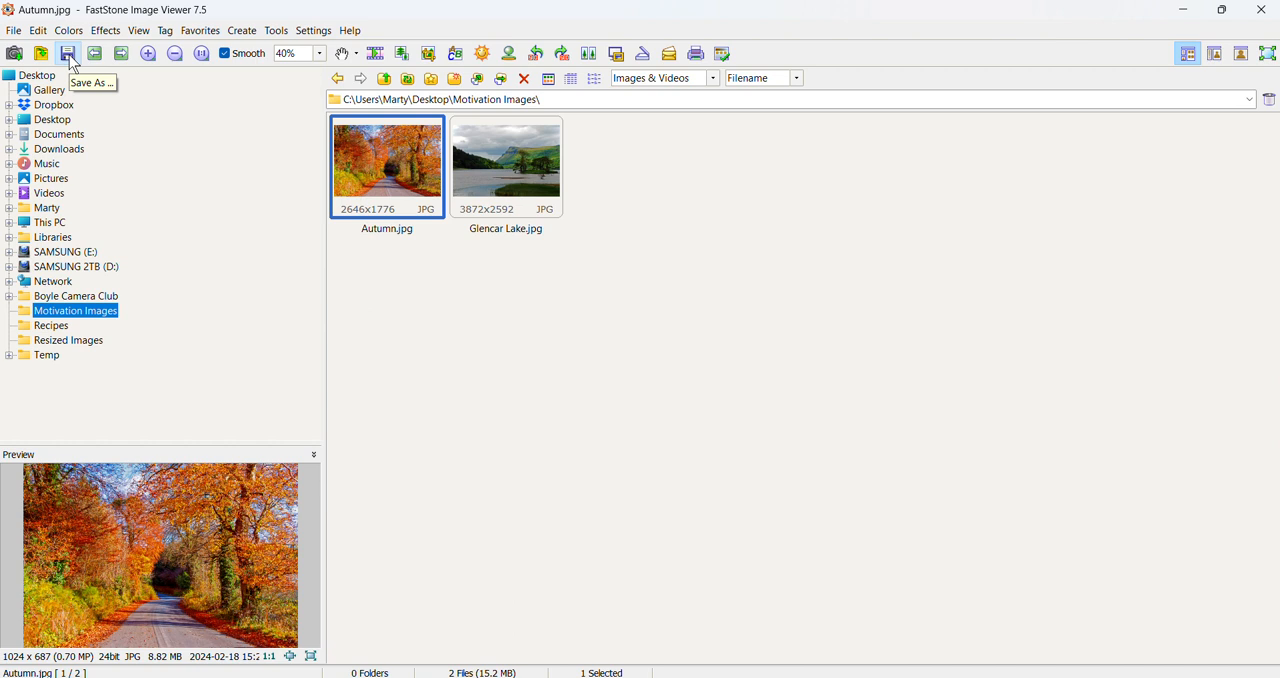
Start saving the resized Autumn image under a new name, creating and opening a Resized Images folder inside Motivation Images.
{"action": "left_click", "coordinate": [16, 33]}
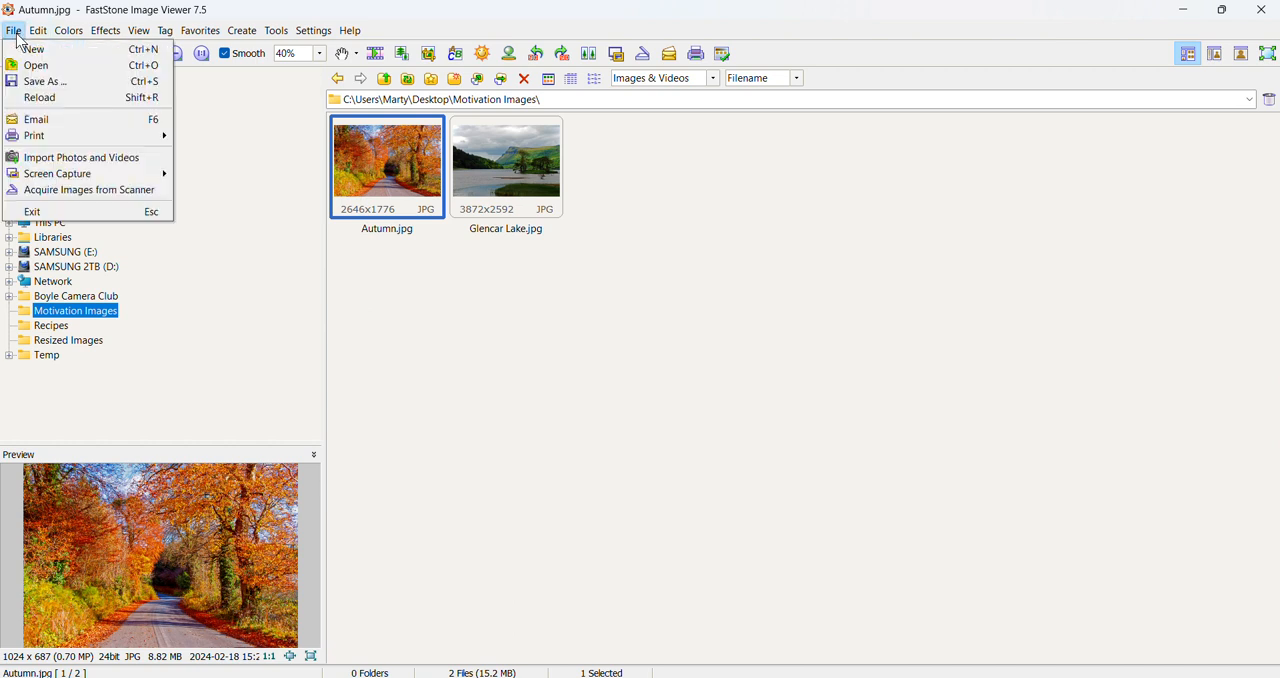
{"action": "left_click", "coordinate": [30, 81]}
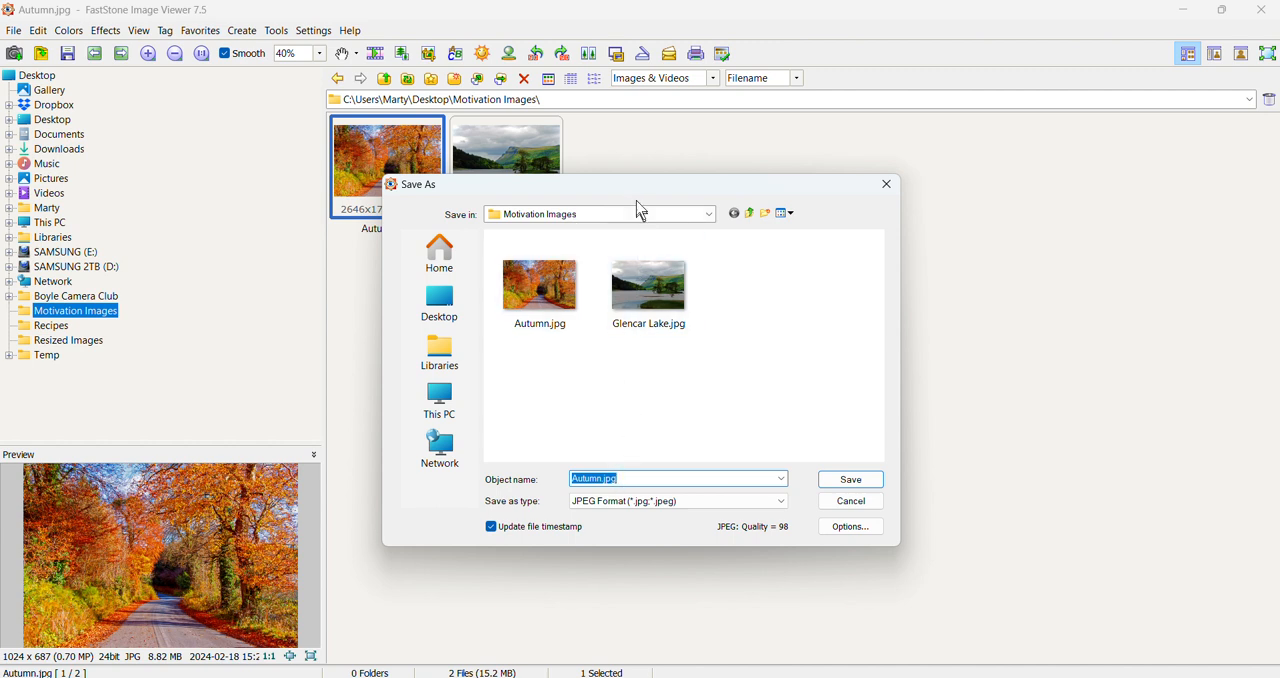
{"action": "left_click_drag", "start_coordinate": [639, 196], "coordinate": [748, 189]}
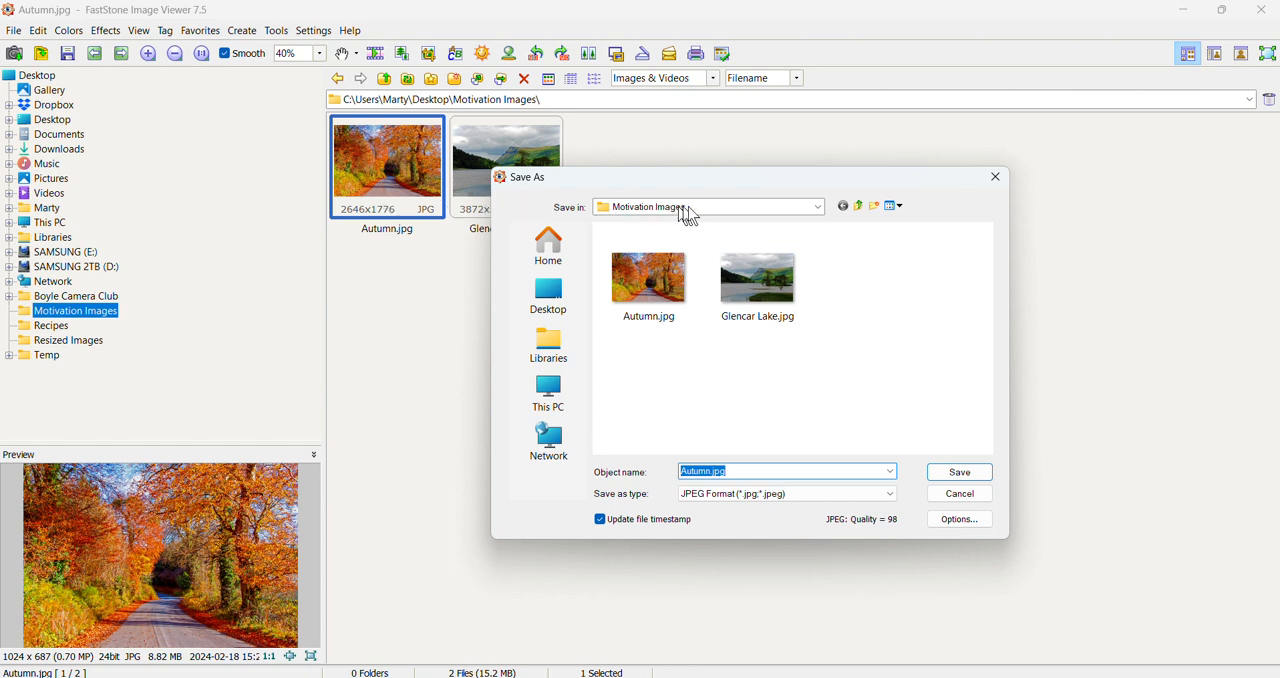
{"action": "left_click", "coordinate": [876, 212]}
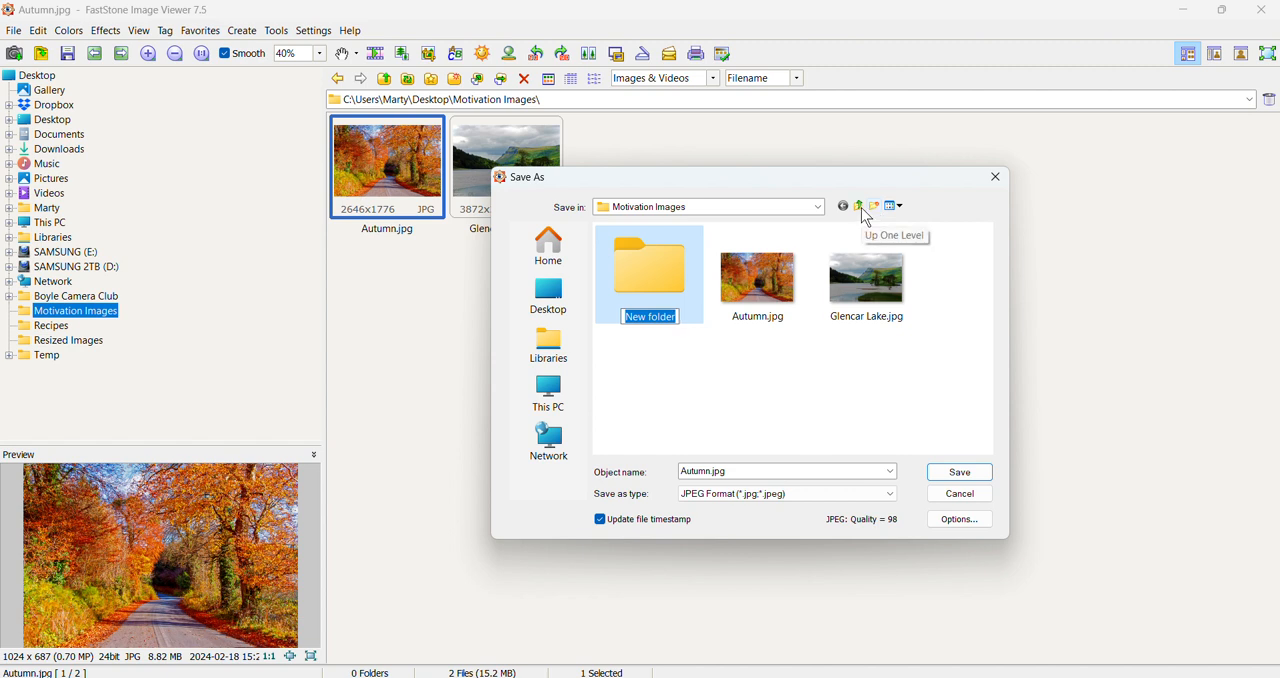
{"action": "type", "text": "Resi"}
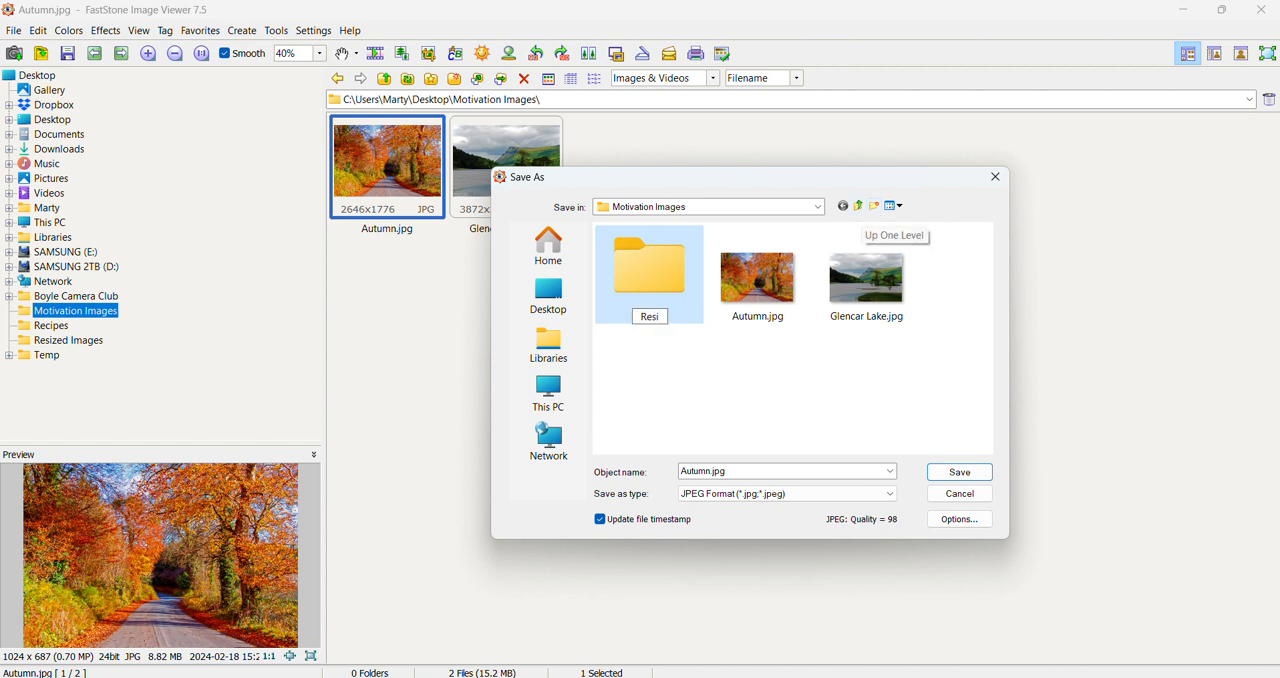
{"action": "type", "text": "zed Image"}
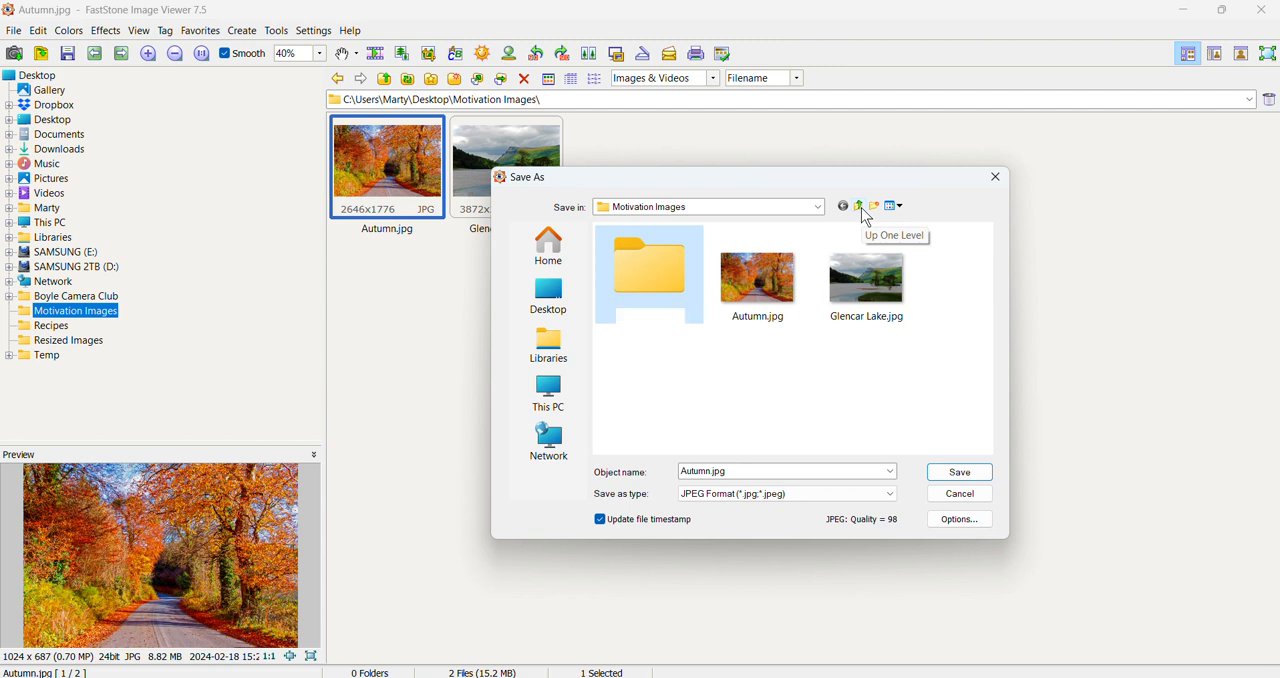
{"action": "type", "text": "s"}
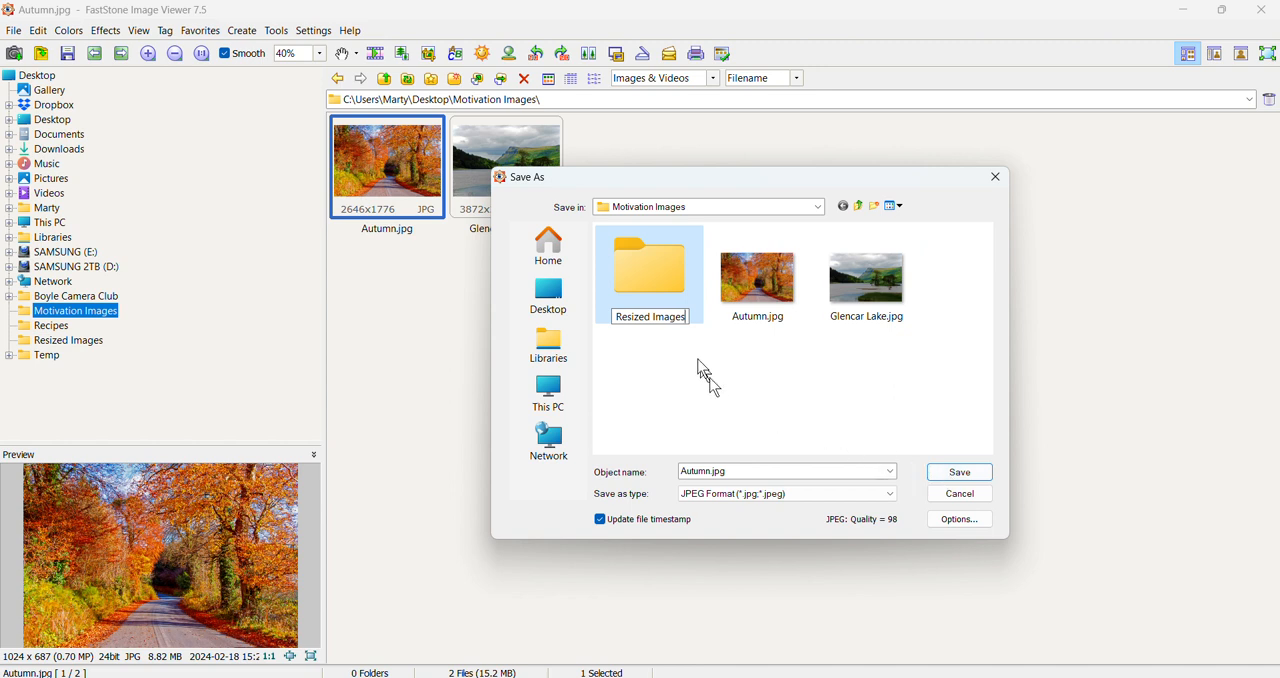
{"action": "left_click", "coordinate": [637, 277]}
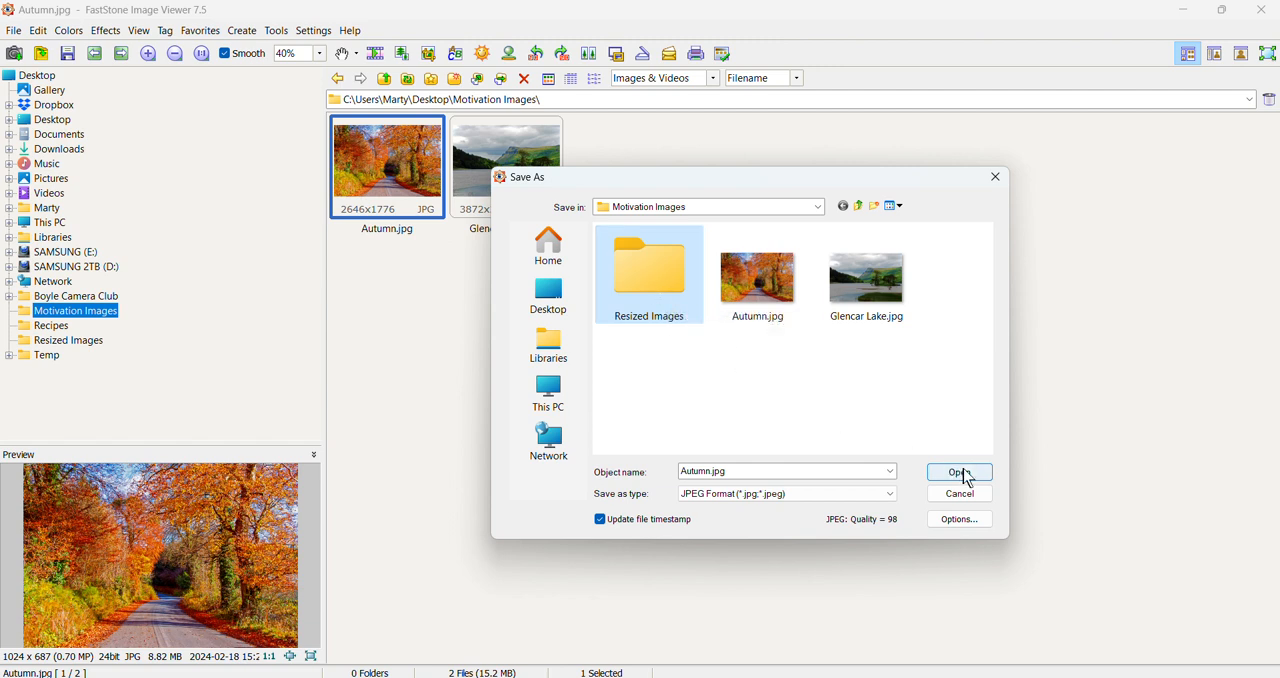
{"action": "double_click", "coordinate": [660, 268]}
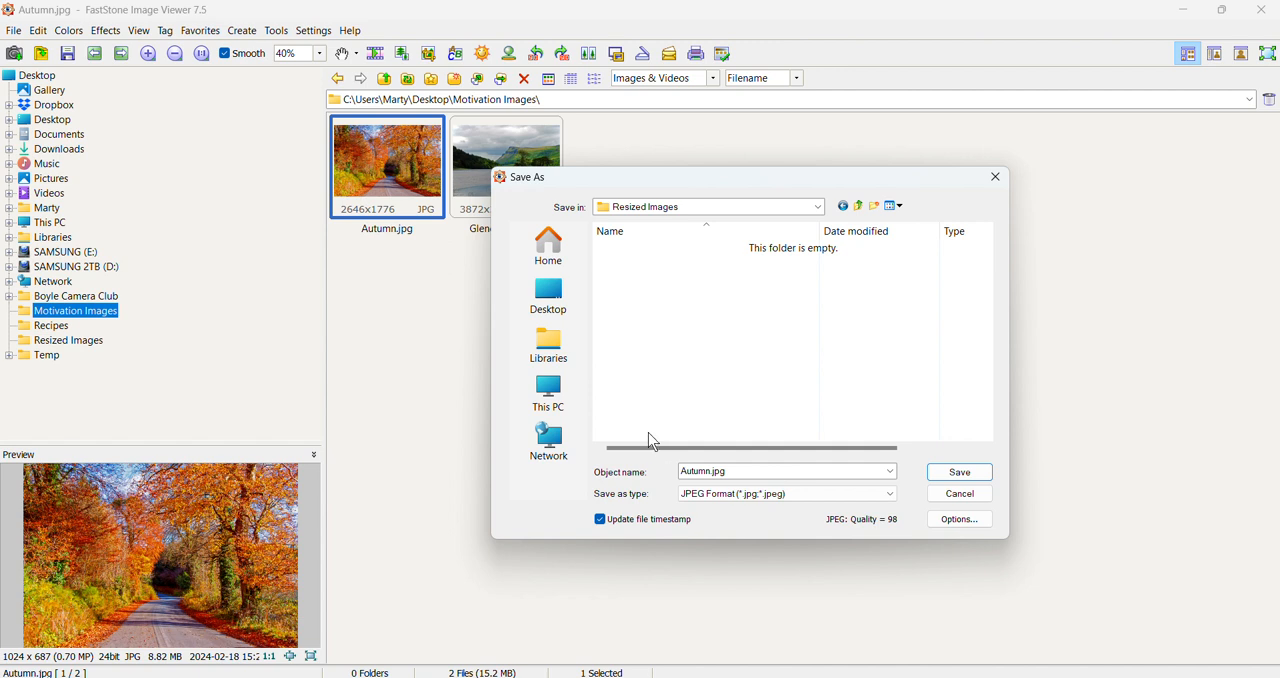
Save the image as a JPEG named with the photographer's full name followed by " - Adv - Autumn", and open the Resized Images folder.
{"action": "left_click", "coordinate": [684, 476]}
{"action": "left_click", "coordinate": [681, 471]}
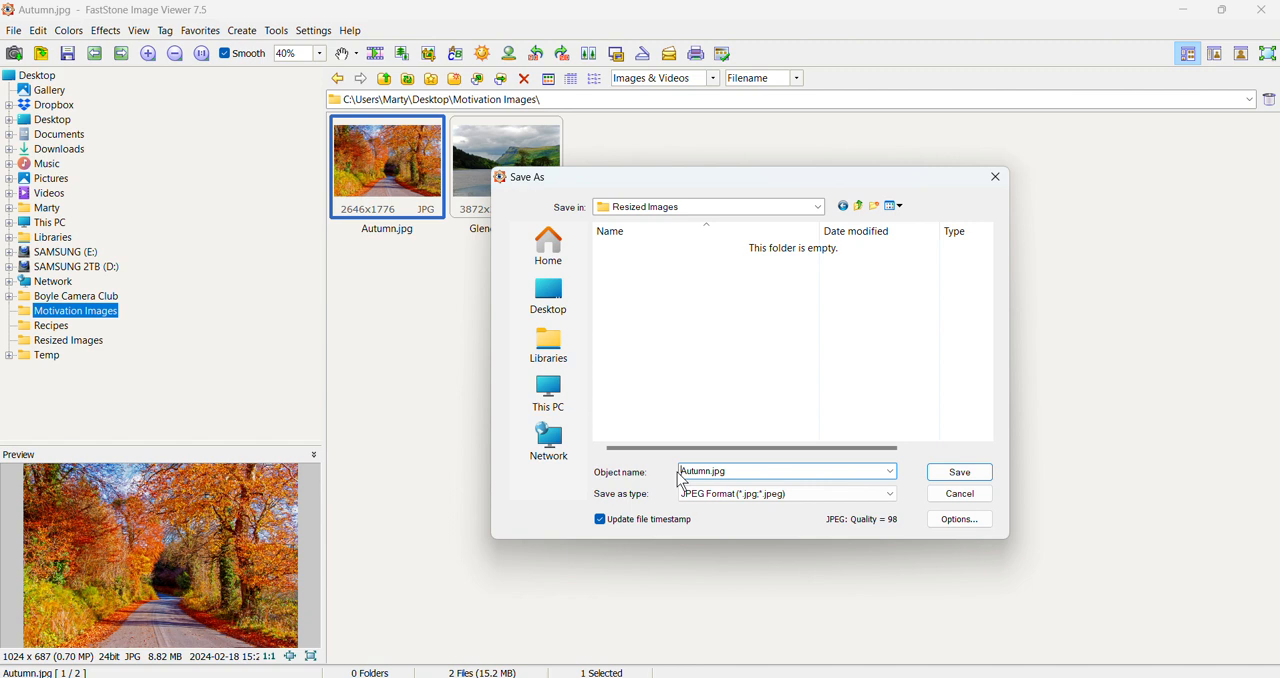
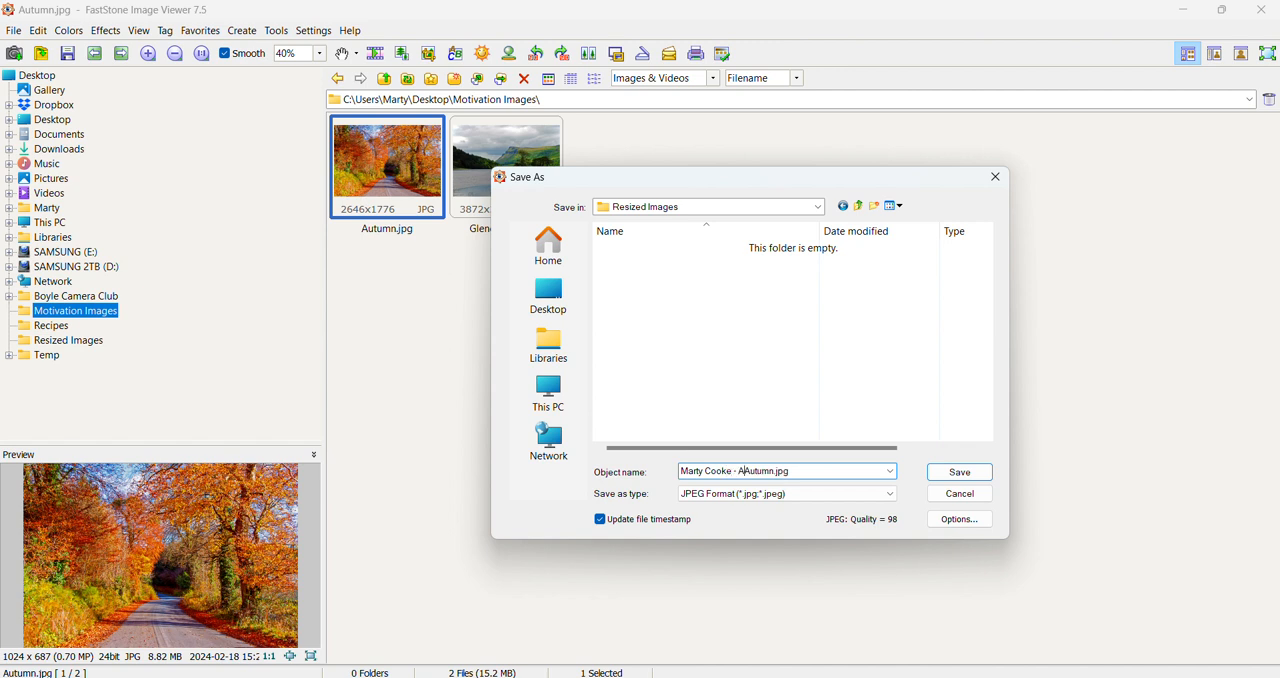
{"action": "type", "text": "dv -"}
{"action": "left_click_drag", "start_coordinate": [763, 471], "coordinate": [786, 471]}
{"action": "key", "text": "Delete"}
{"action": "type", "text": "123"}
{"action": "key", "text": "Return"}
{"action": "type", "text": "2046"}
{"action": "key", "text": "BackSpace"}
{"action": "key", "text": "BackSpace"}
{"action": "key", "text": "BackSpace"}
{"action": "key", "text": "BackSpace"}
{"action": "key", "text": "BackSpace"}
{"action": "key", "text": "BackSpace"}
{"action": "key", "text": "BackSpace"}
{"action": "type", "text": "Autumn"}
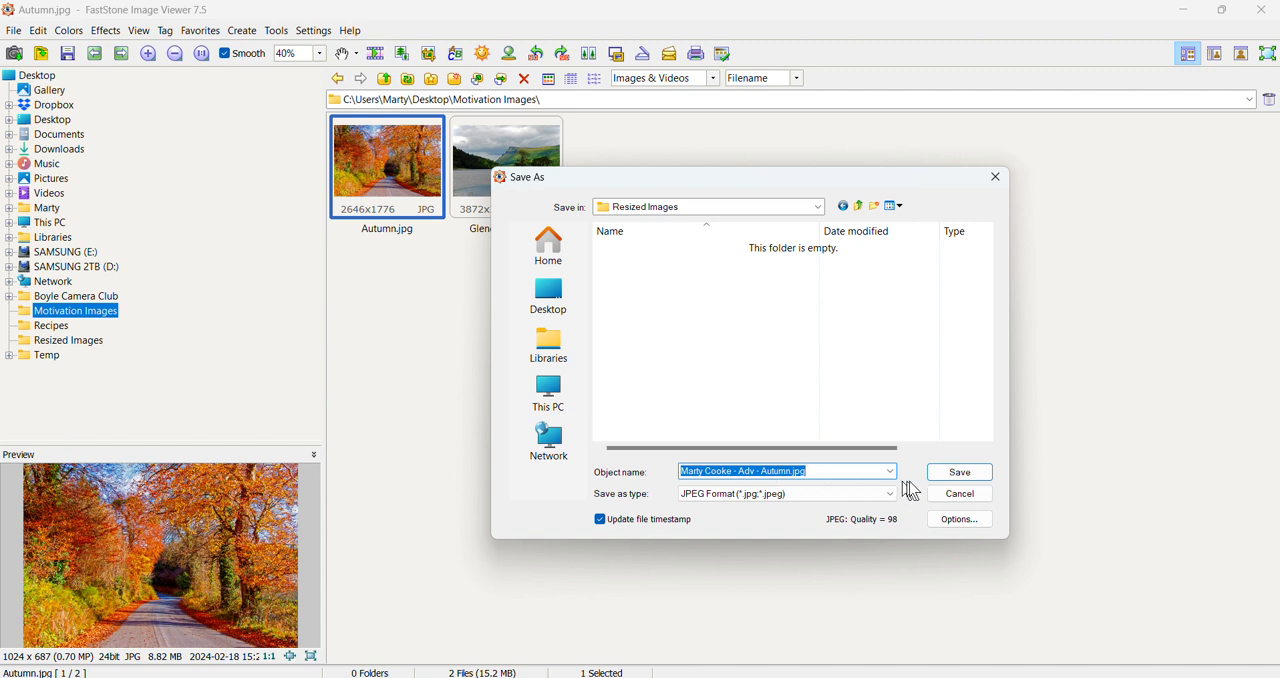
{"action": "left_click", "coordinate": [965, 471]}
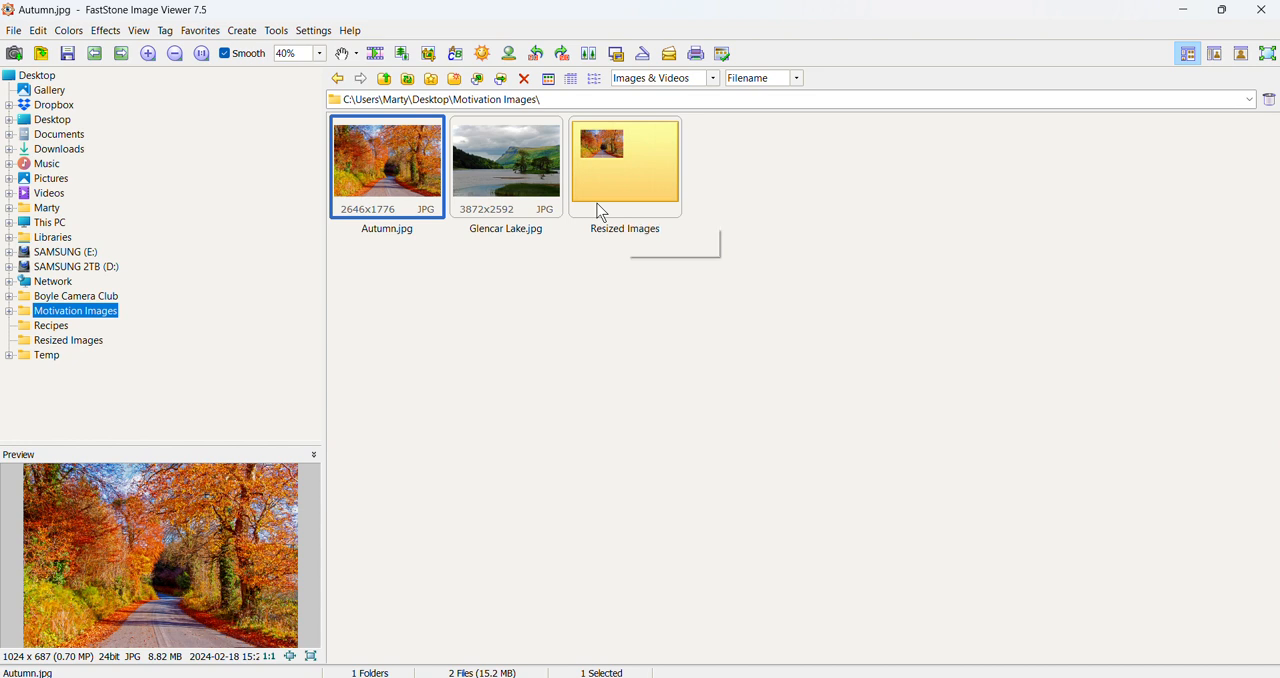
{"action": "double_click", "coordinate": [601, 212]}
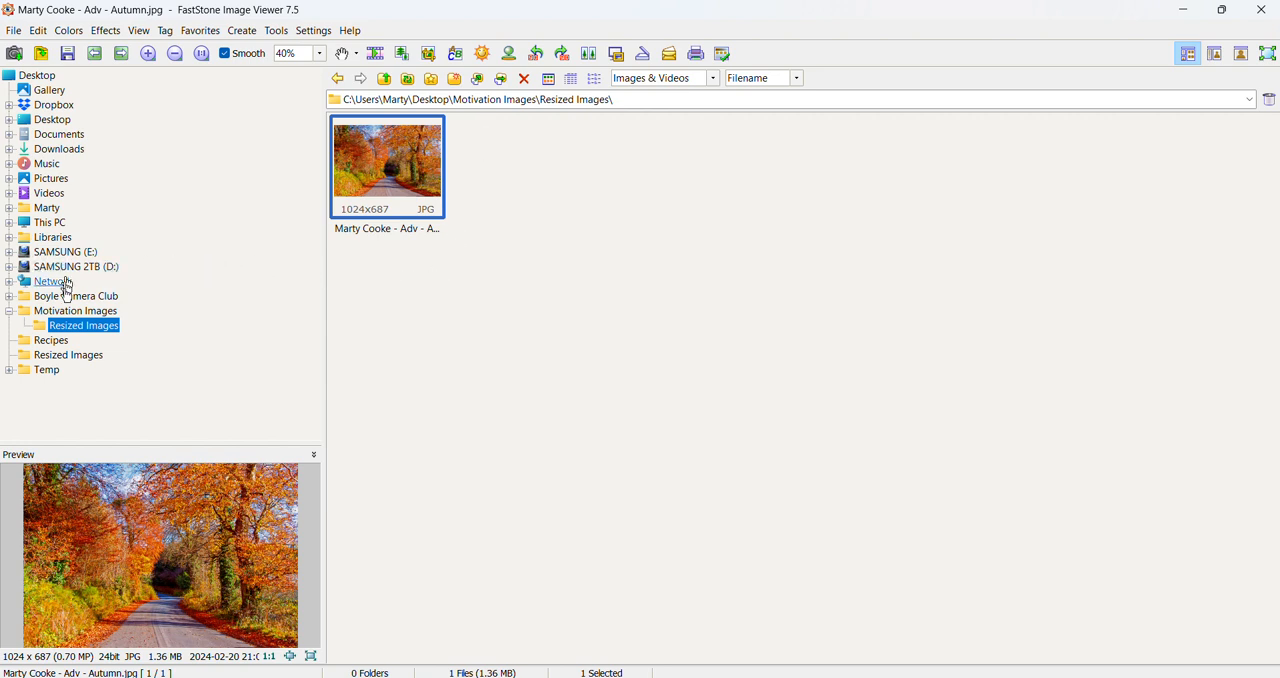
Return to the Motivation Images folder and resize Glencar Lake.jpg to a width of 1024 pixels with the aspect ratio preserved.
{"action": "left_click", "coordinate": [69, 313]}
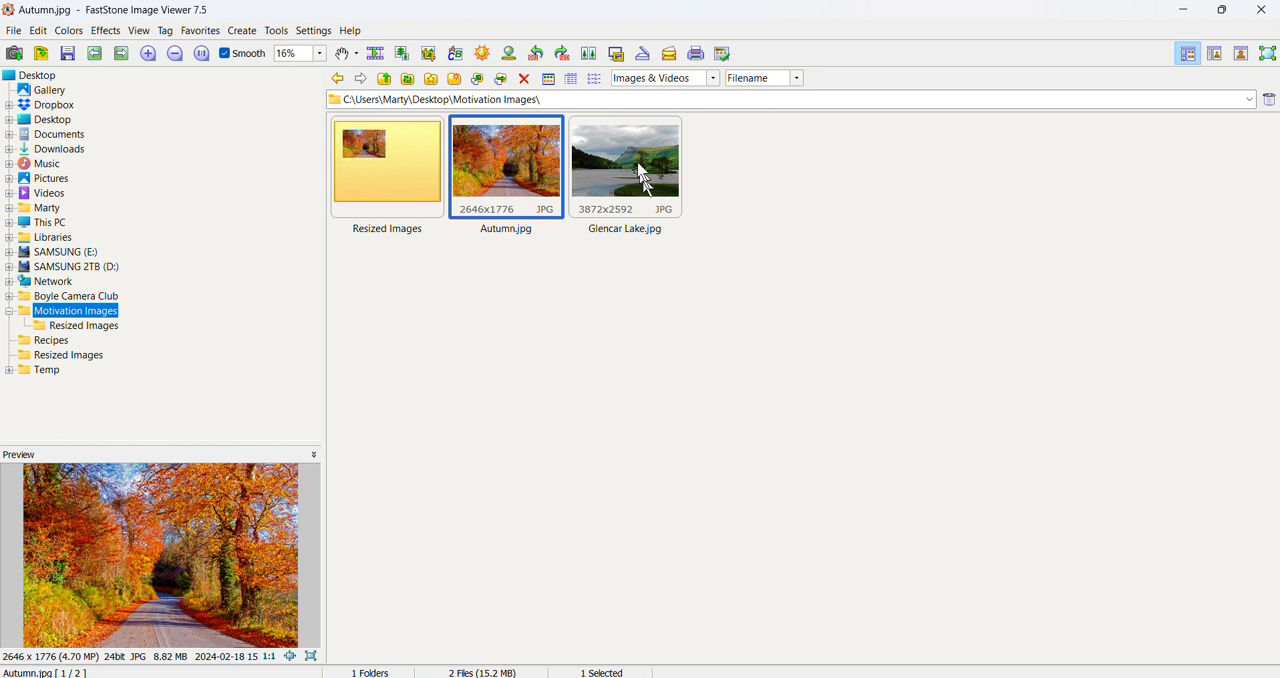
{"action": "left_click", "coordinate": [641, 178]}
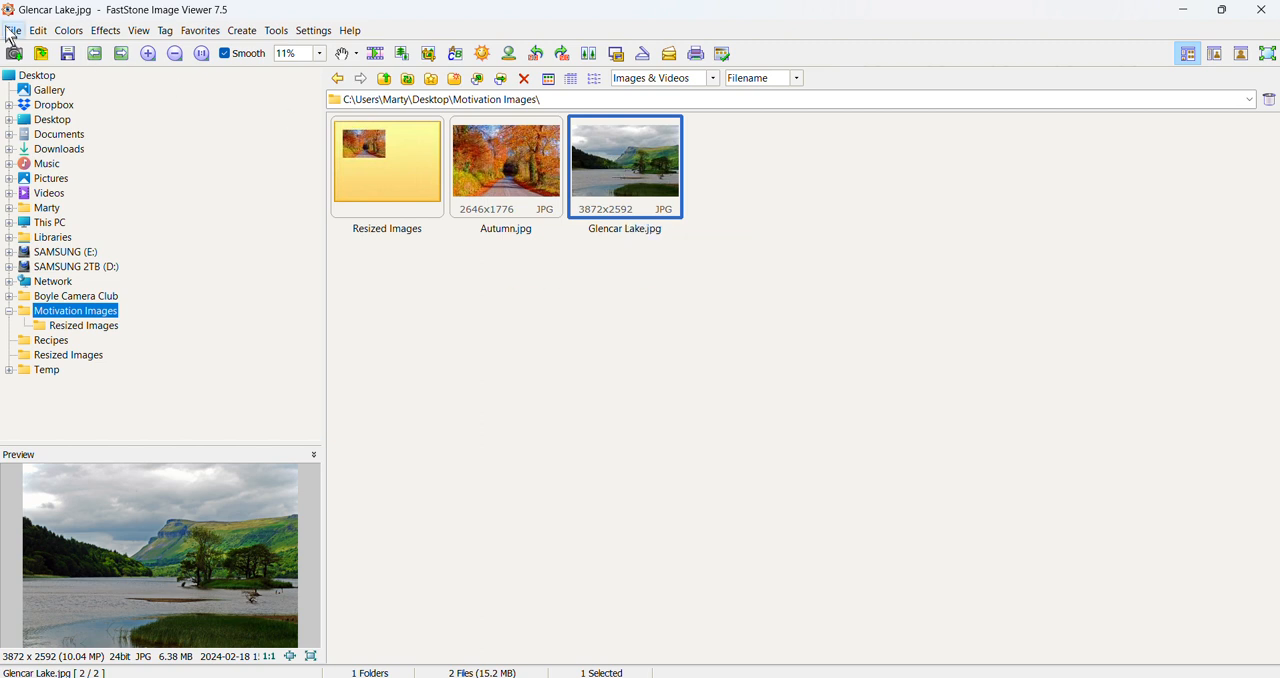
{"action": "left_click", "coordinate": [38, 31]}
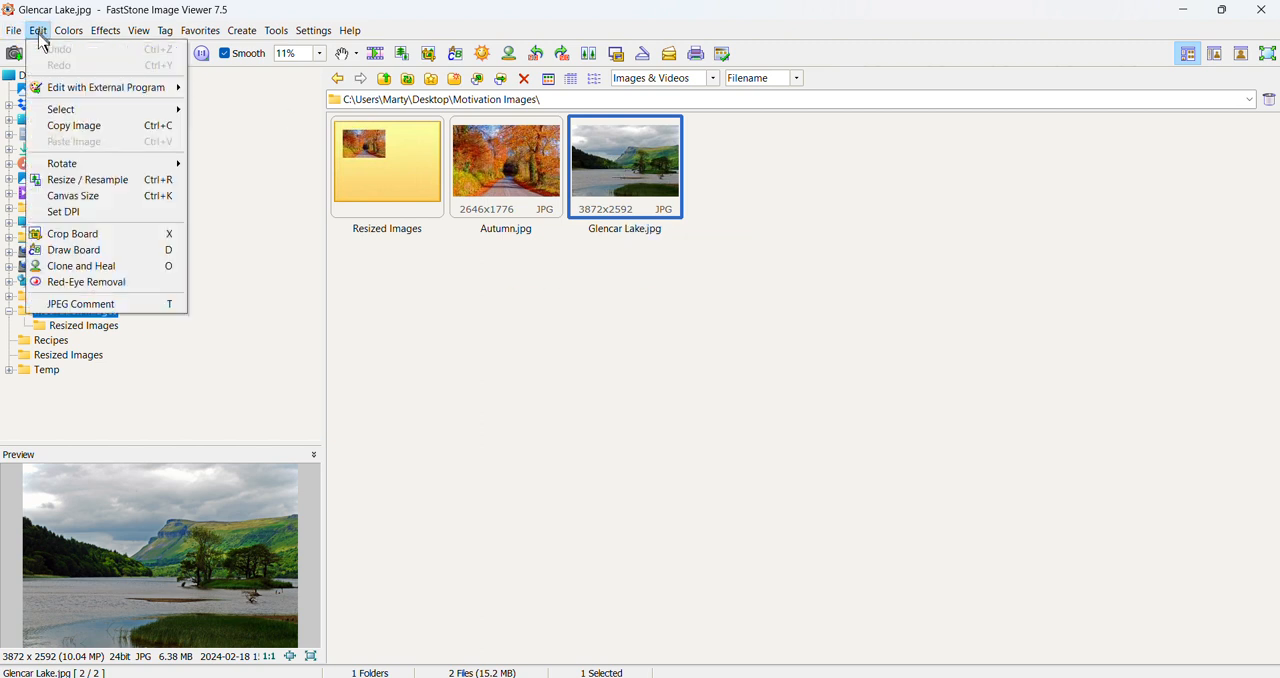
{"action": "left_click", "coordinate": [68, 182]}
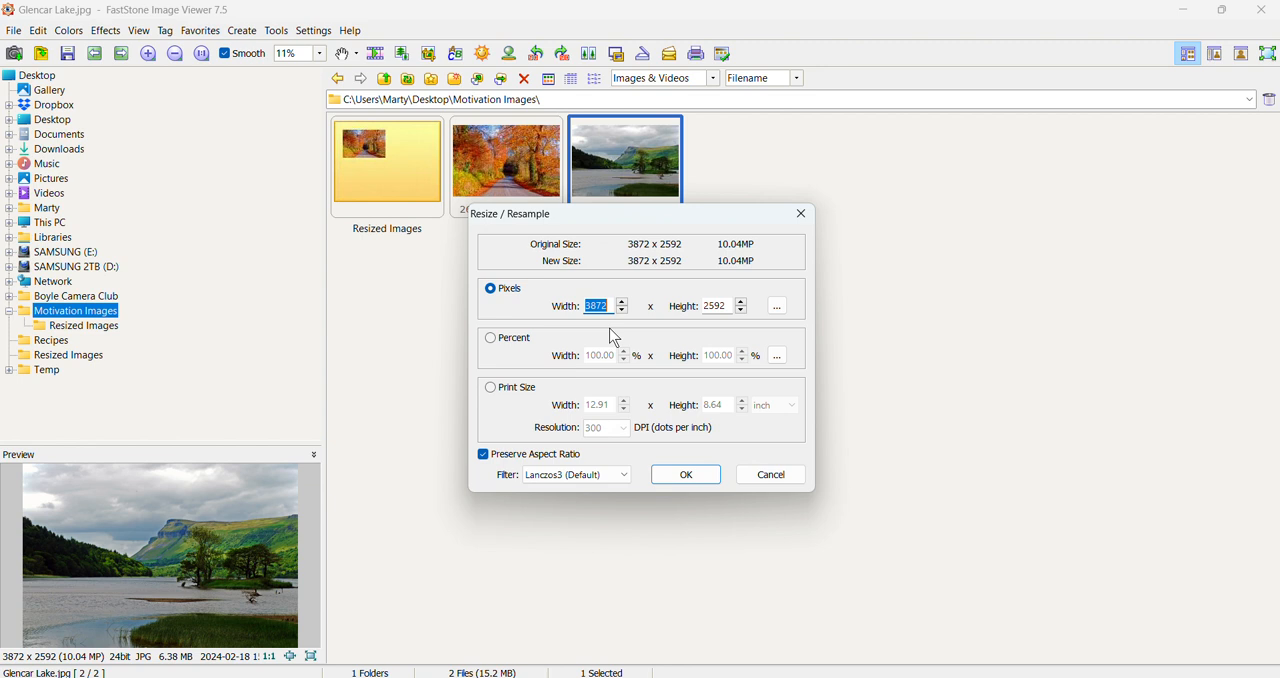
{"action": "type", "text": "1024"}
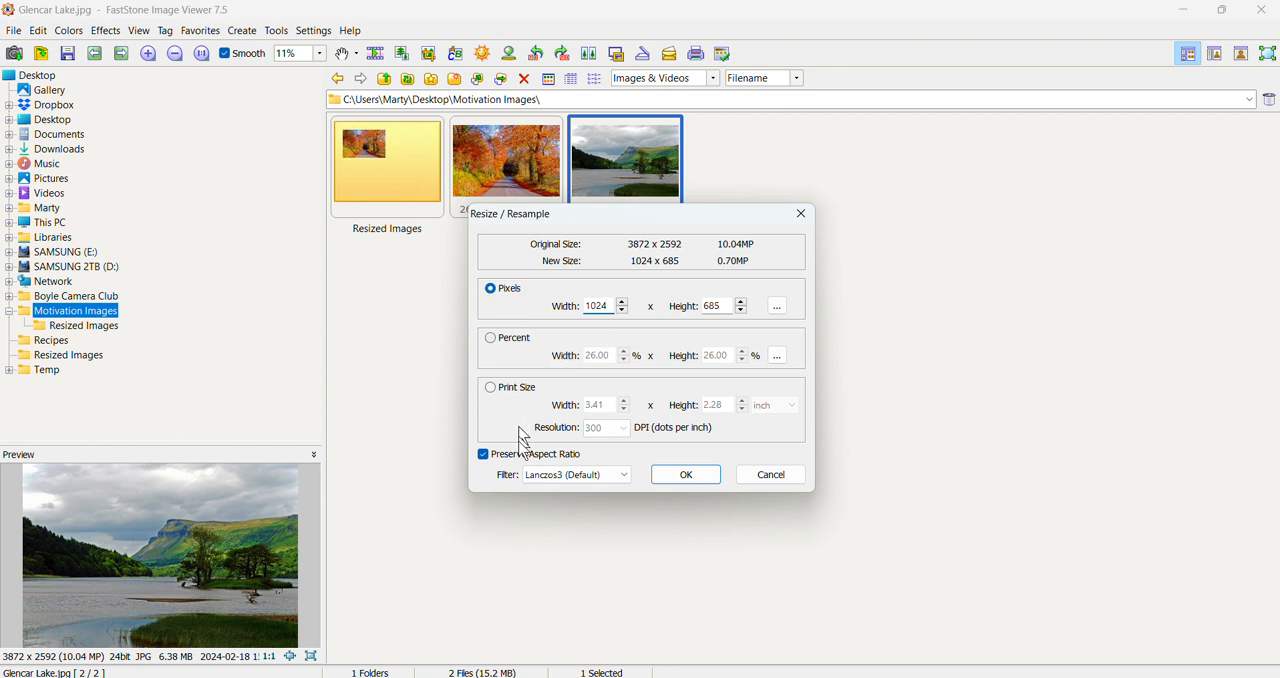
{"action": "left_click", "coordinate": [687, 477]}
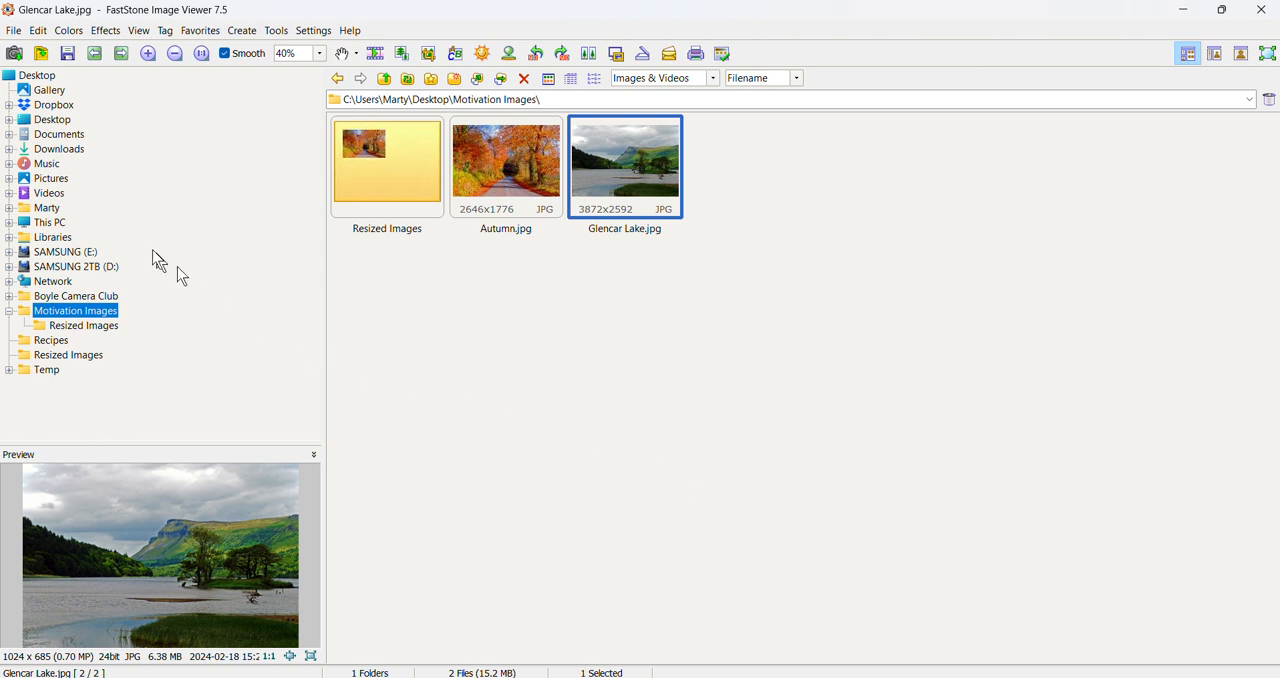
Save the resized Glencar Lake image as a JPEG in the Resized Images subfolder, prefixing its file name with the photographer's full name and " - Adv - ".
{"action": "left_click", "coordinate": [14, 32]}
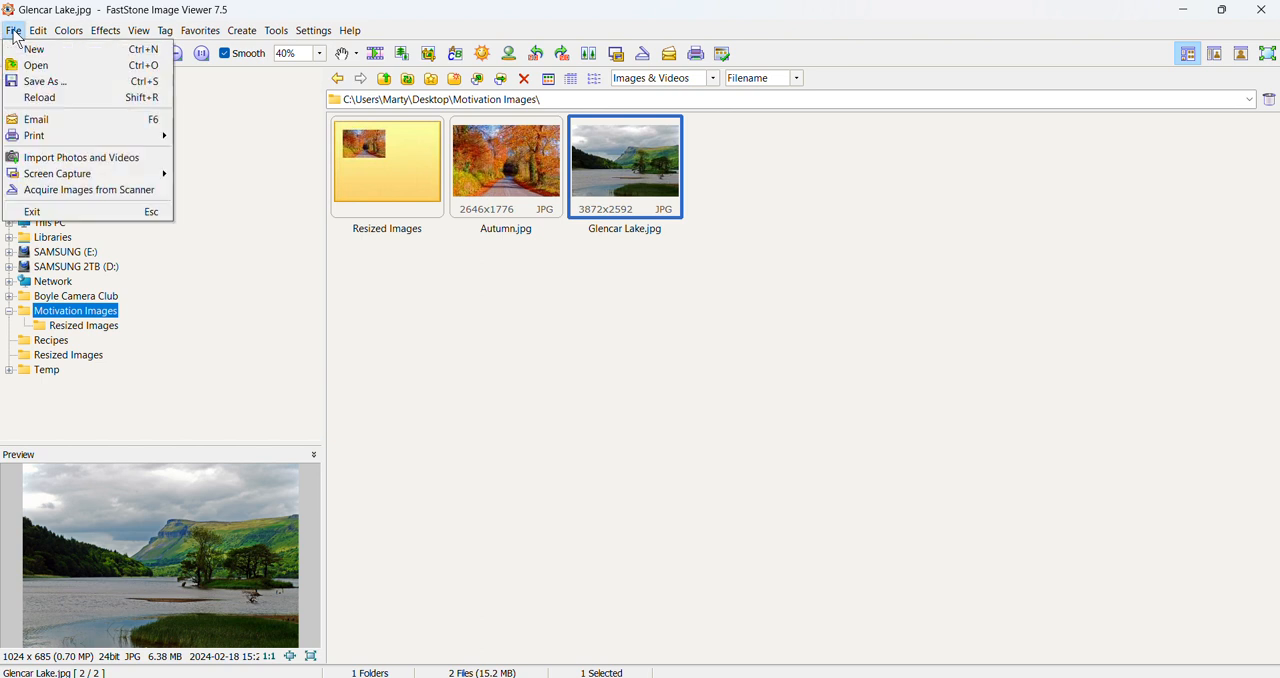
{"action": "left_click", "coordinate": [40, 84]}
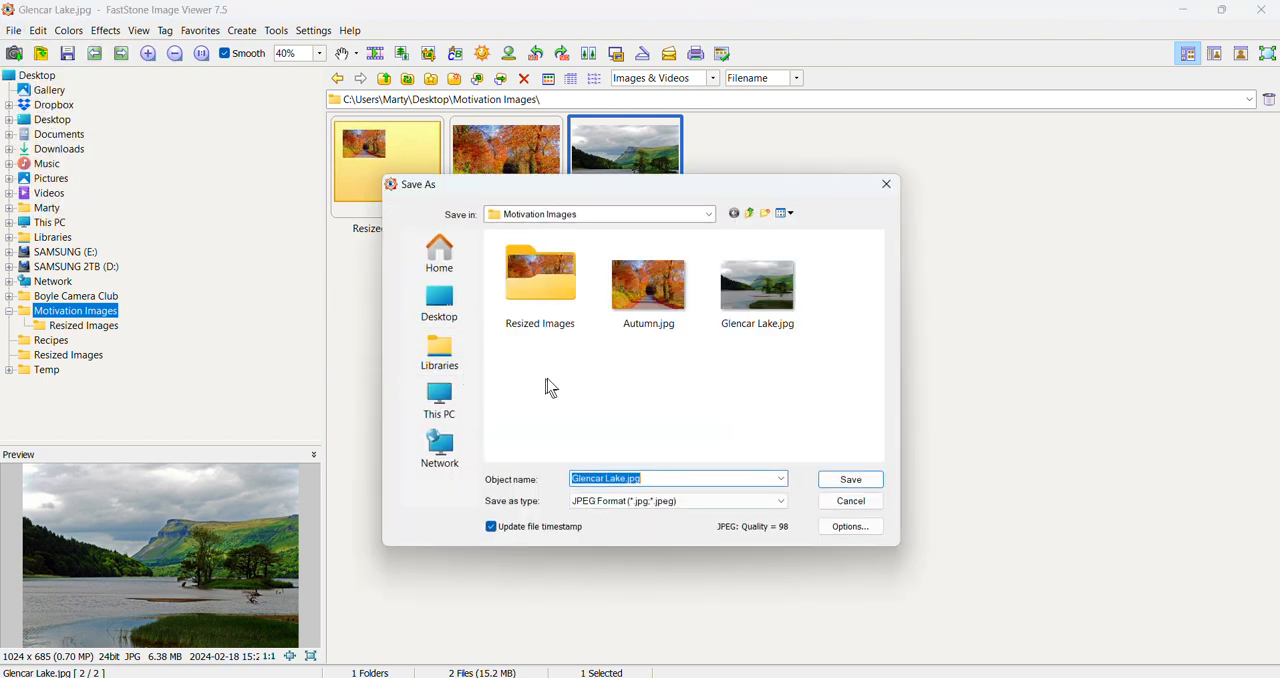
{"action": "double_click", "coordinate": [548, 290]}
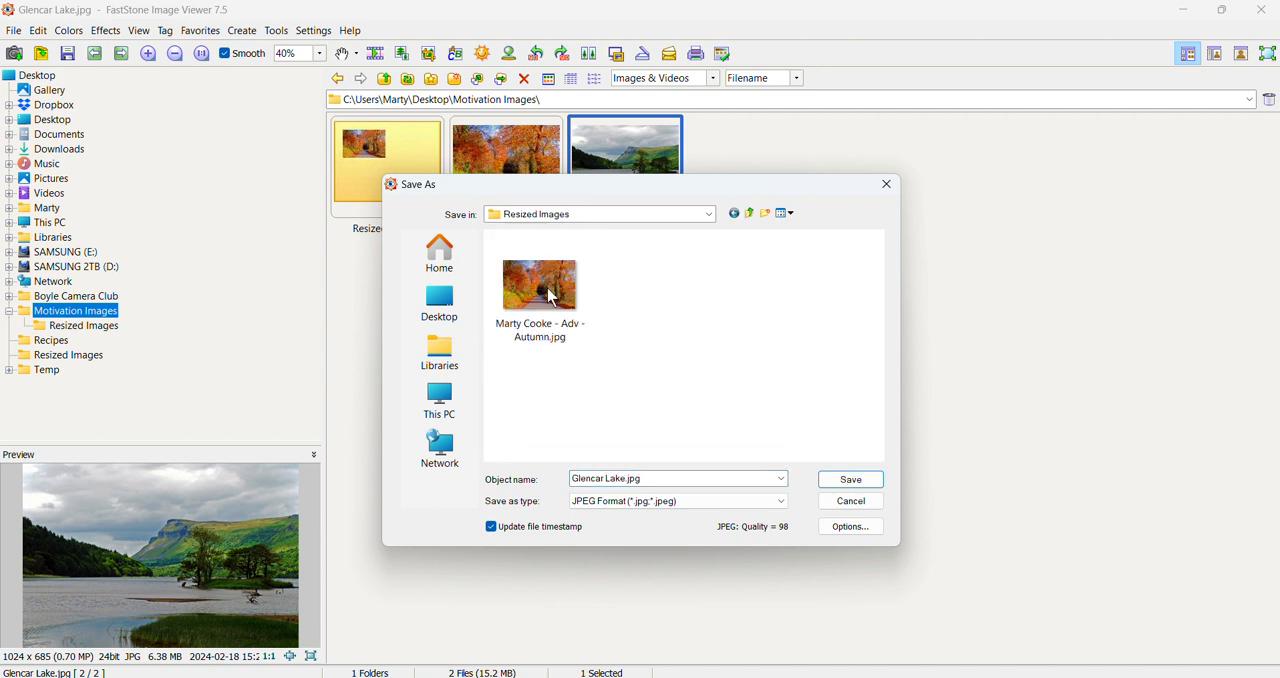
{"action": "left_click", "coordinate": [573, 477]}
{"action": "left_click", "coordinate": [573, 477]}
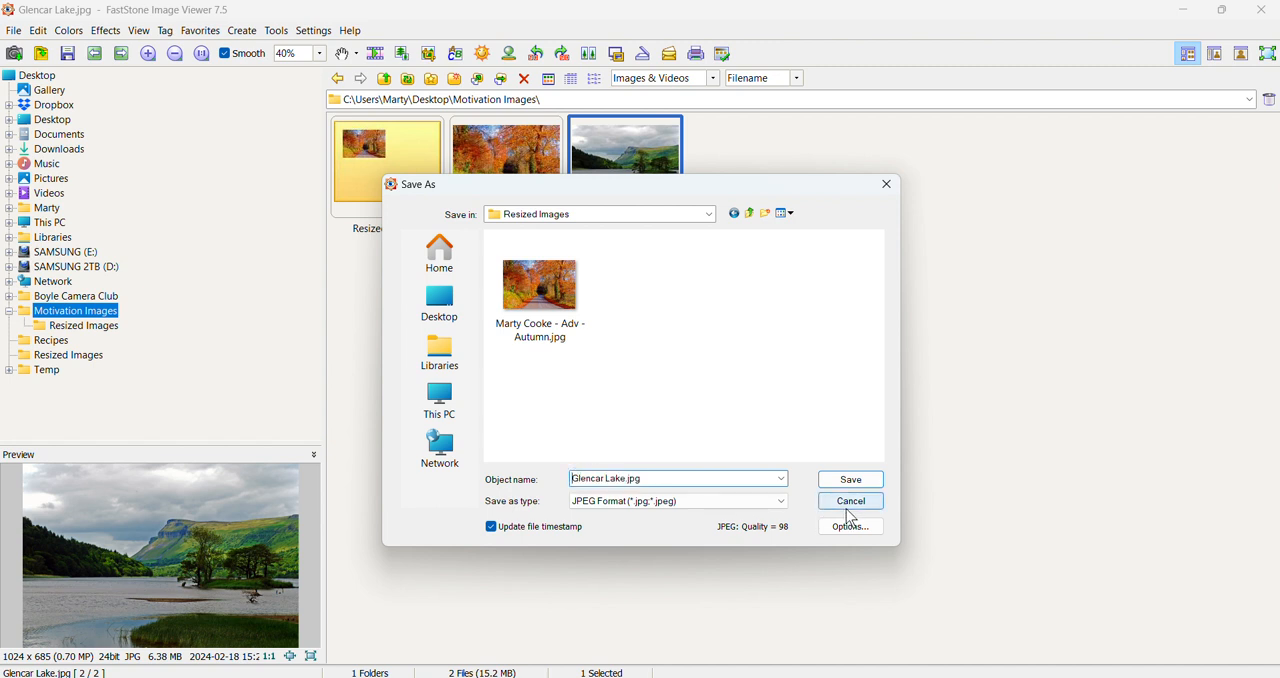
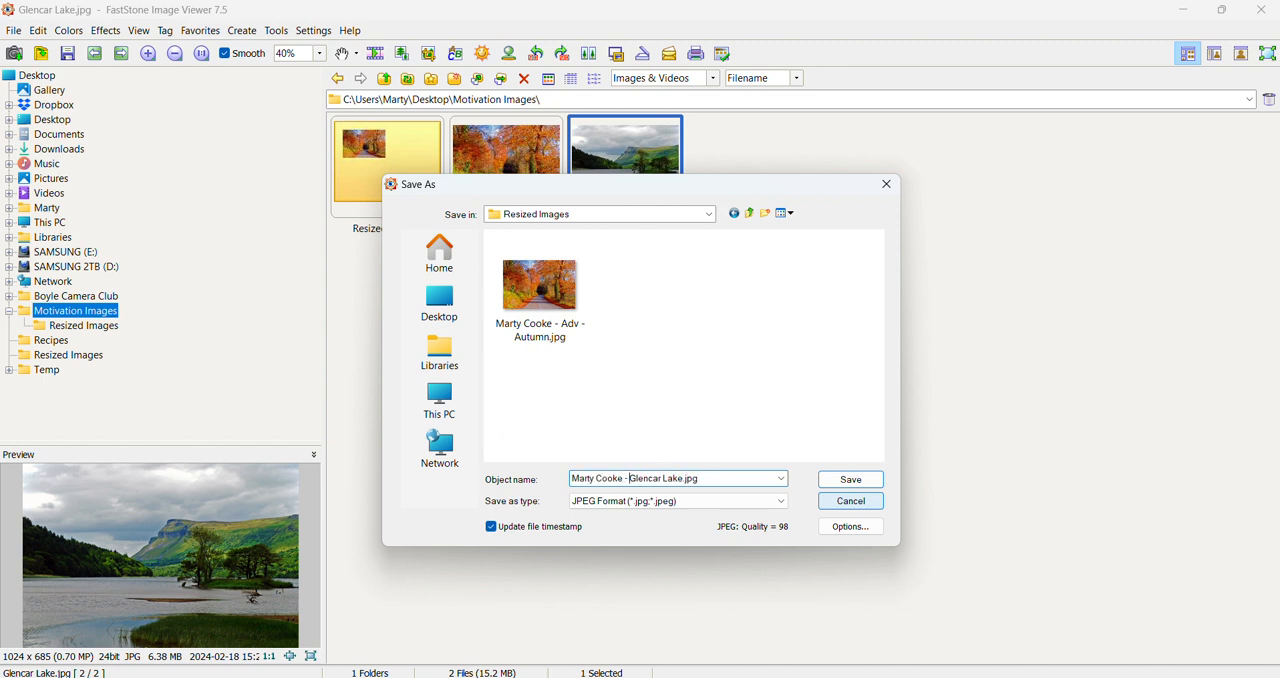
{"action": "type", "text": "Adv -"}
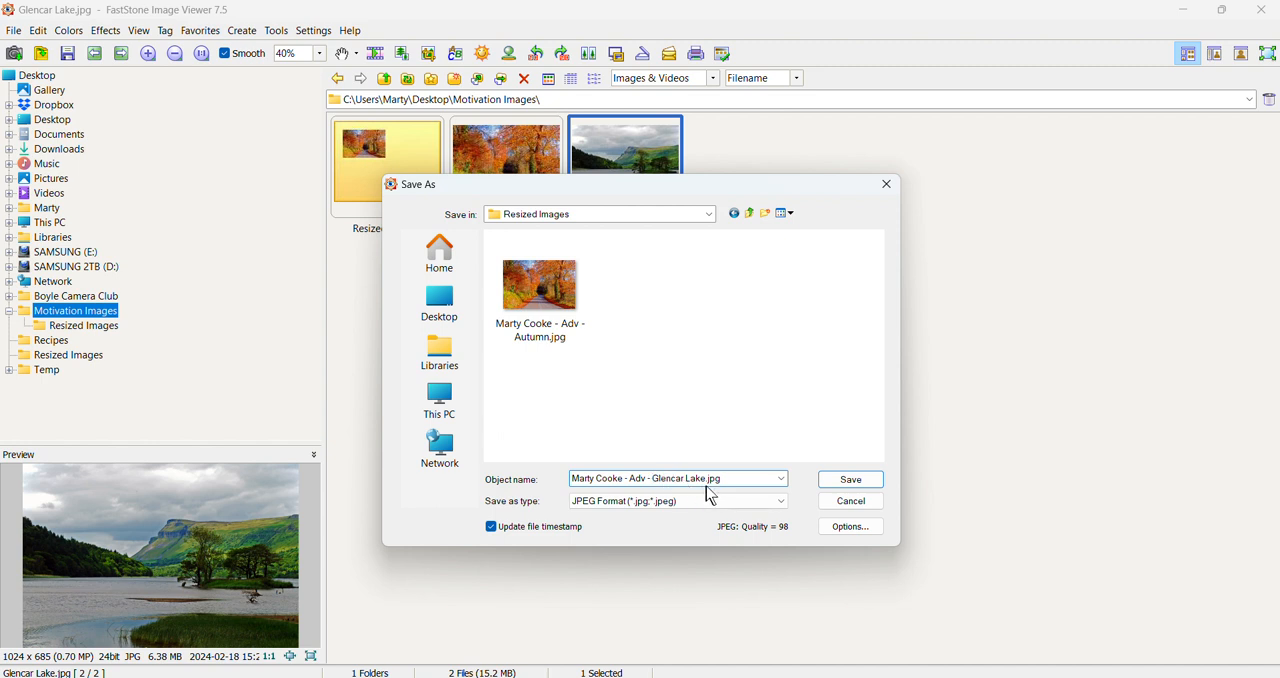
{"action": "left_click", "coordinate": [856, 485]}
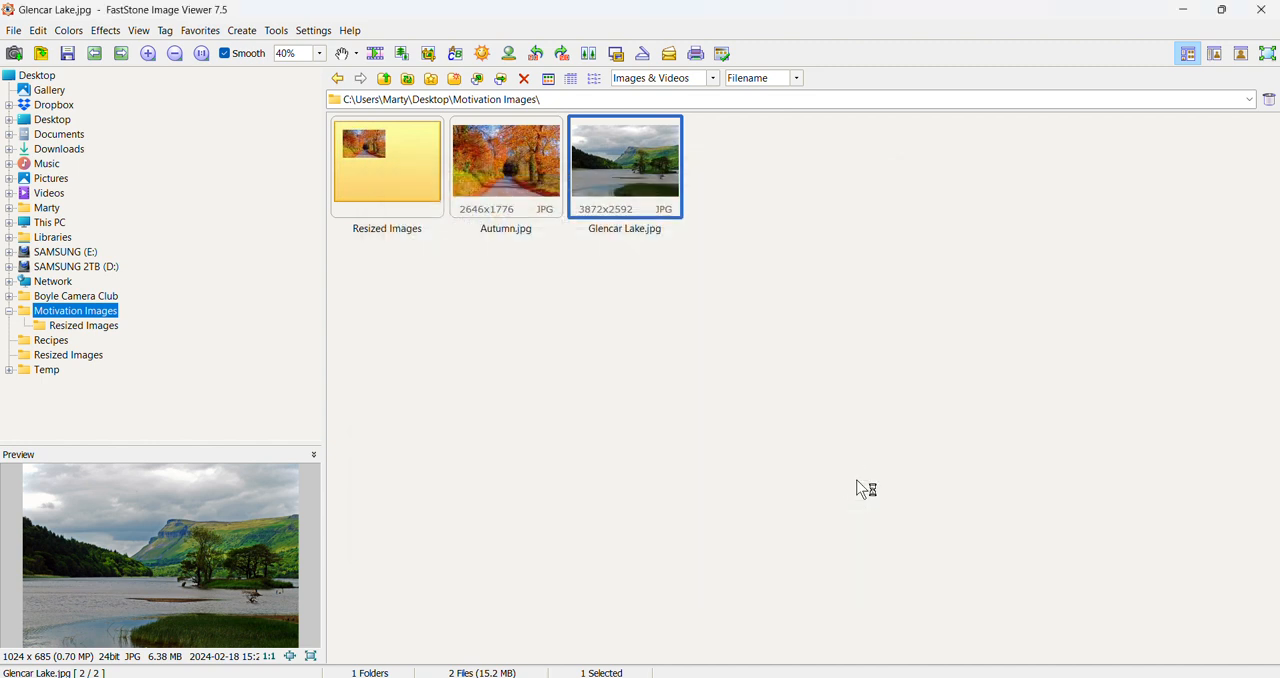
Open the Resized Images folder, view the Autumn and Glencar Lake copies in full screen, and return to the thumbnail browser.
{"action": "double_click", "coordinate": [372, 152]}
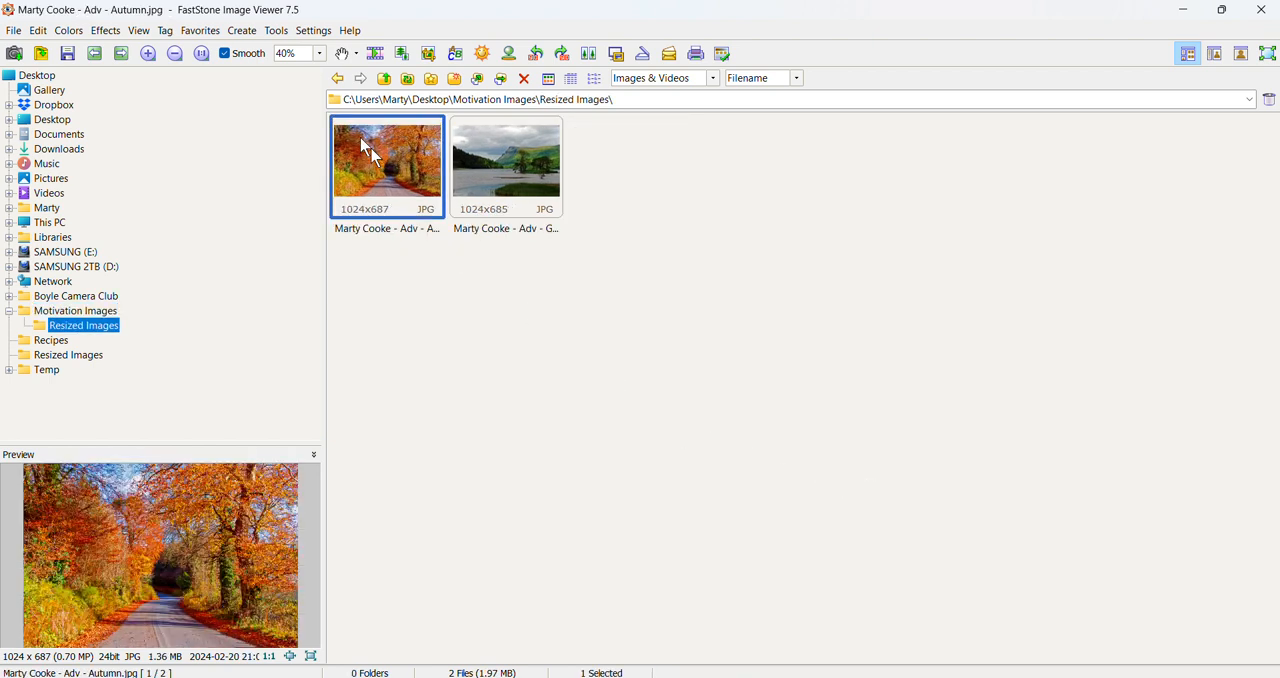
{"action": "double_click", "coordinate": [361, 140]}
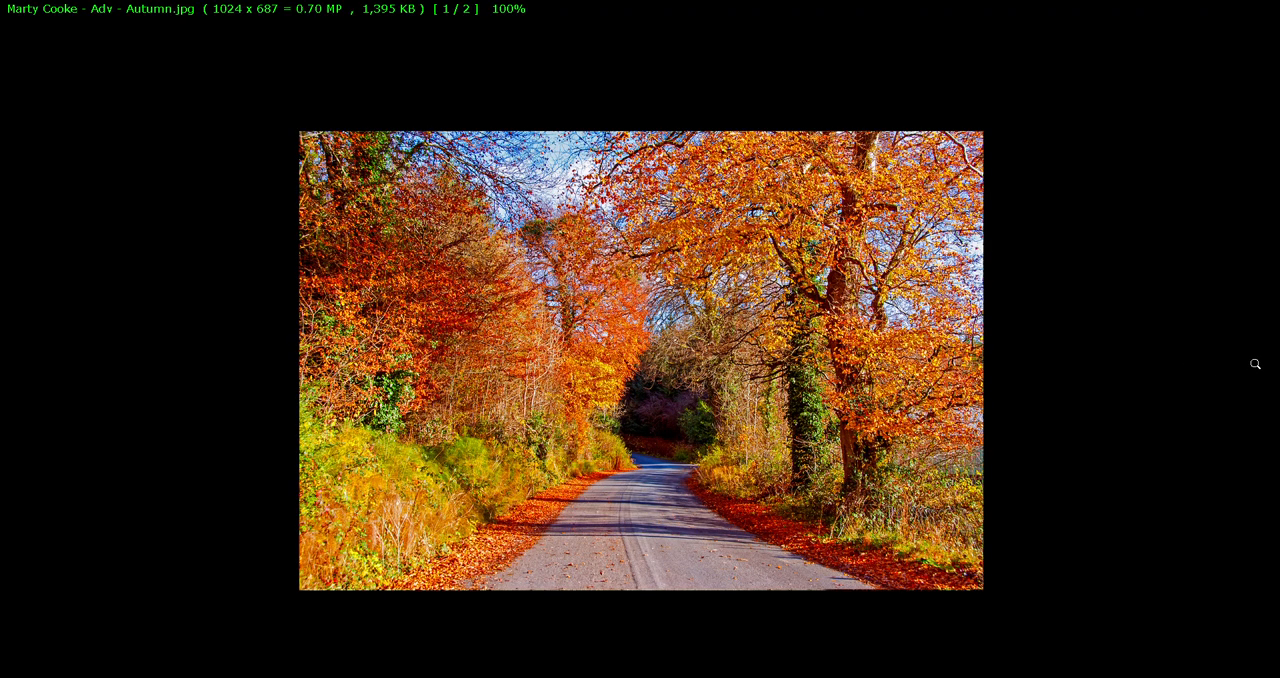
{"action": "key", "text": "space"}
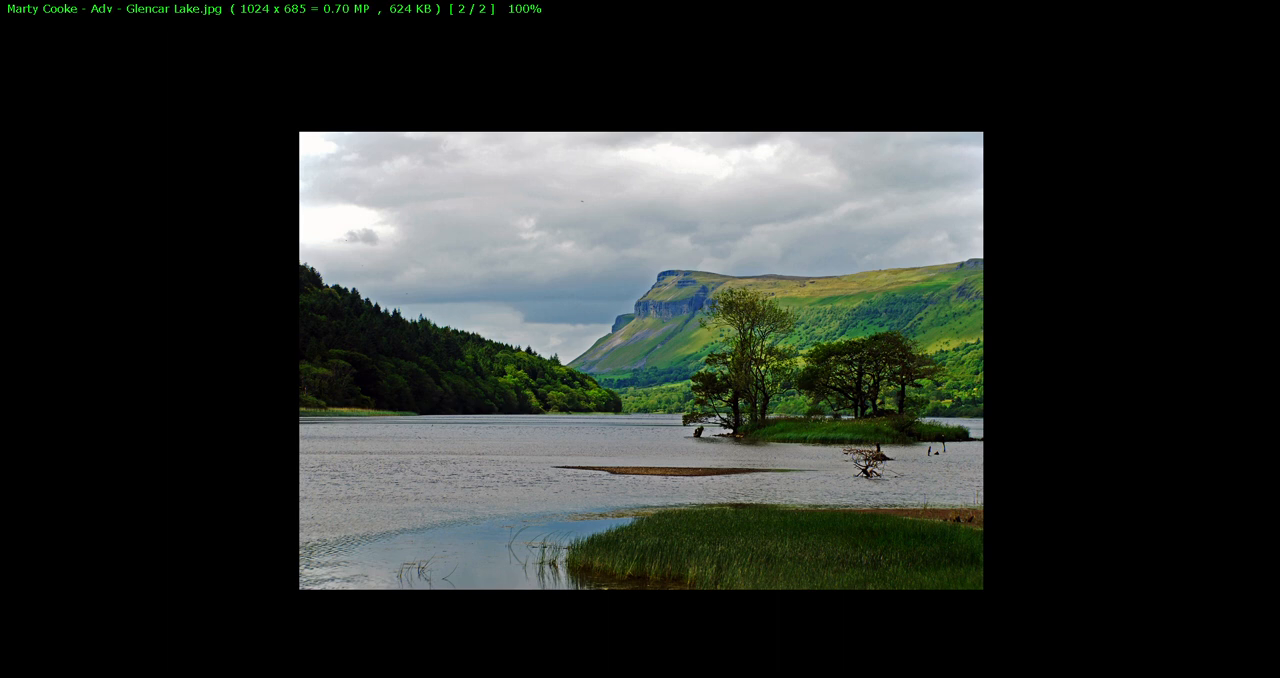
{"action": "right_click", "coordinate": [746, 351]}
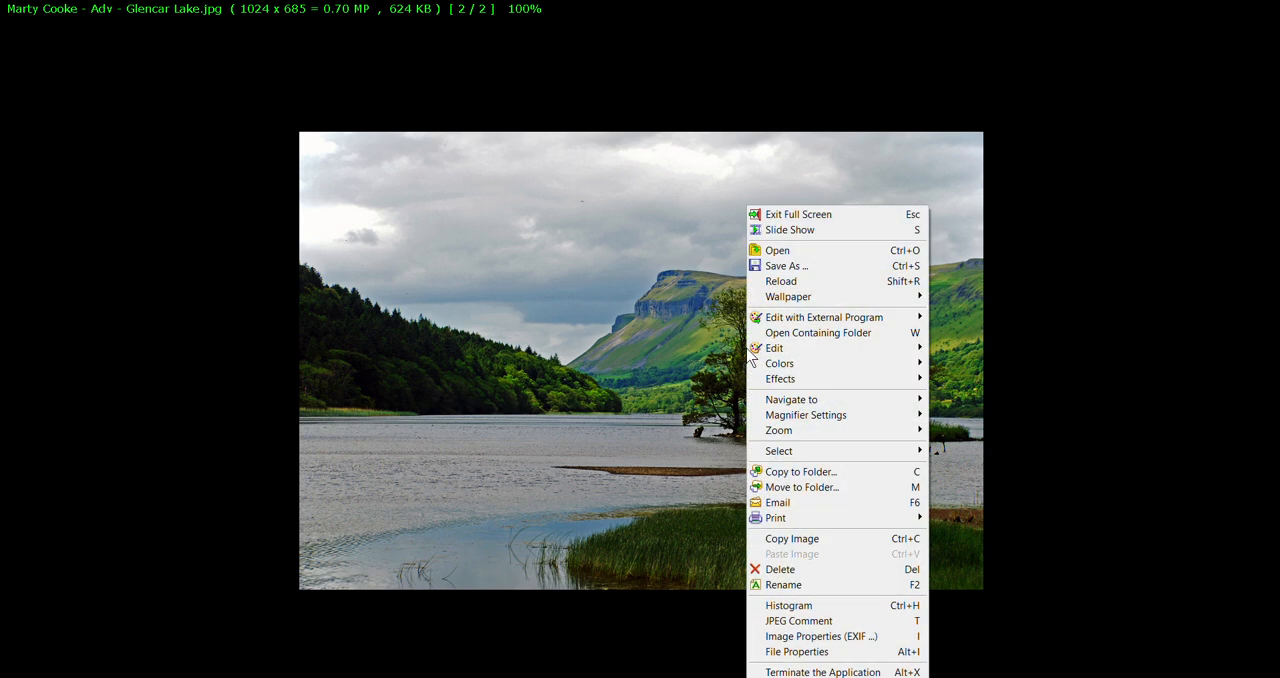
{"action": "left_click", "coordinate": [791, 216]}
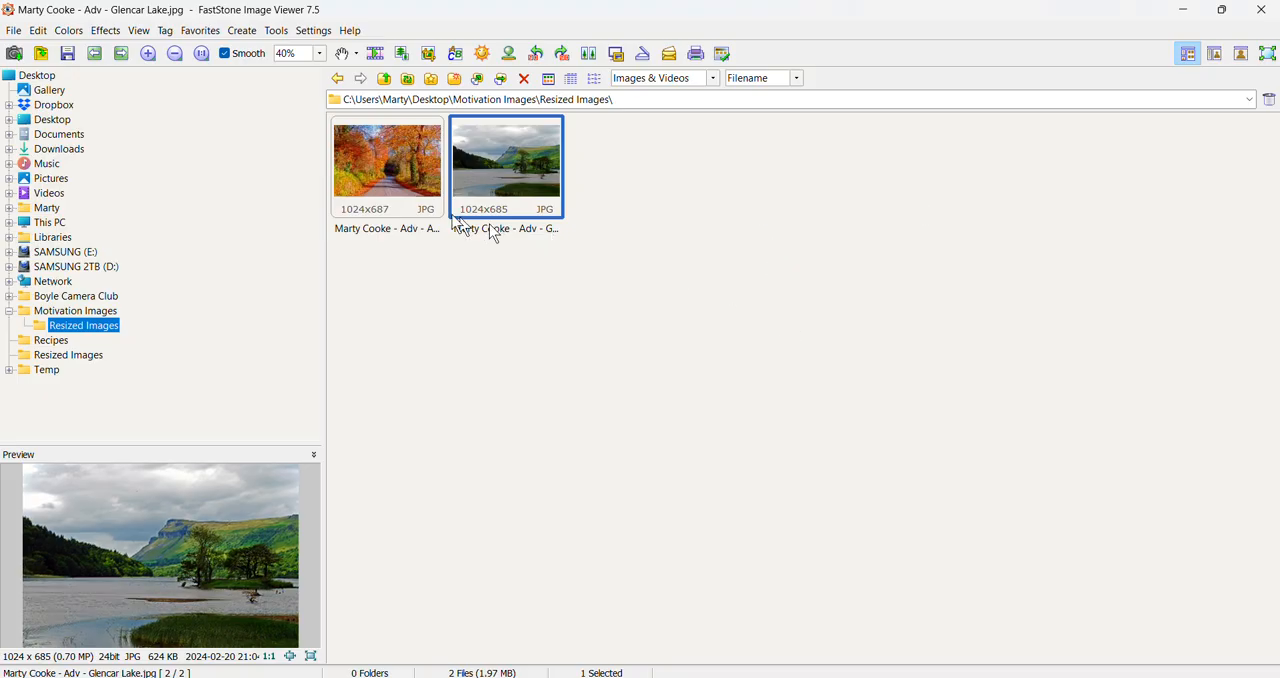
View the resized Autumn image in full screen and examine its file attributes, histogram and EXIF data.
{"action": "double_click", "coordinate": [378, 172]}
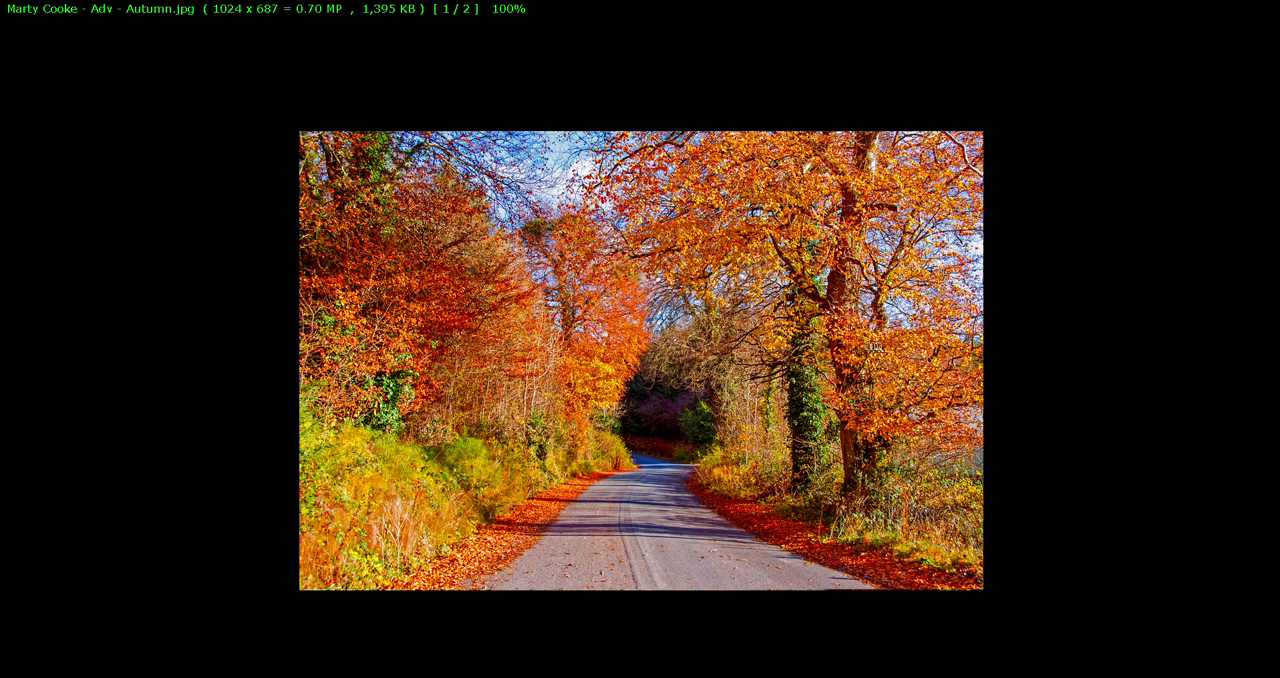
{"action": "mouse_move", "coordinate": [1272, 342]}
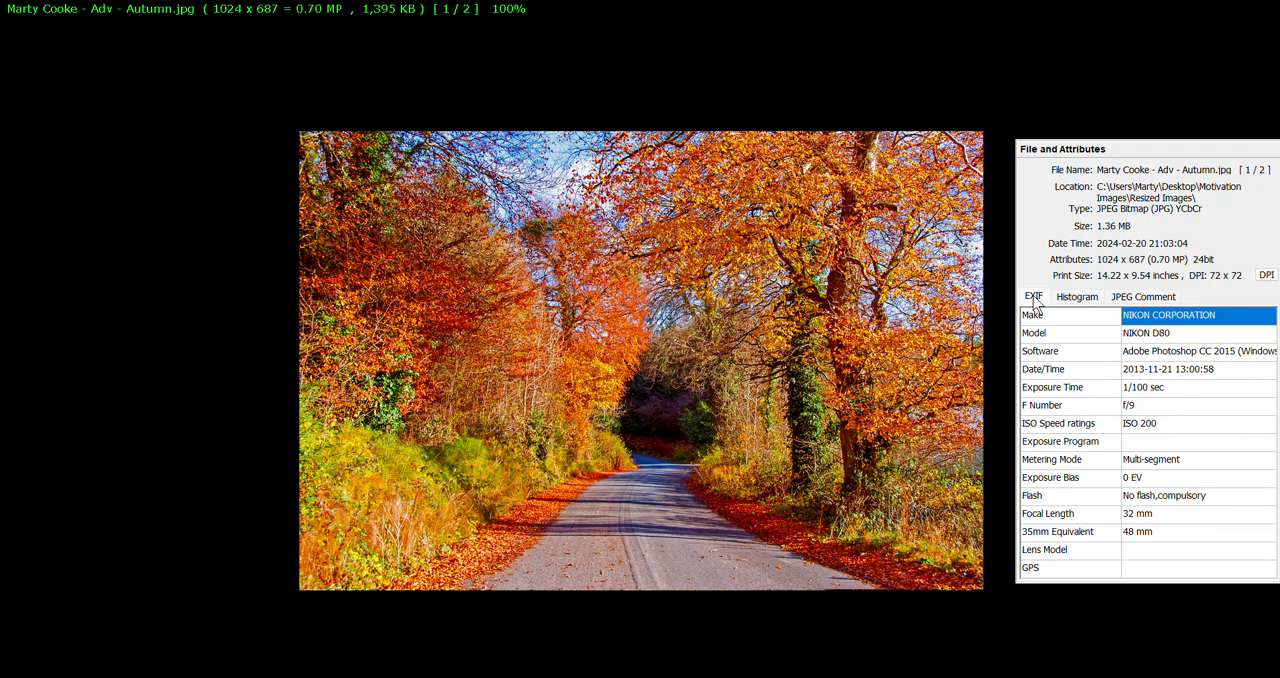
{"action": "left_click", "coordinate": [1082, 299]}
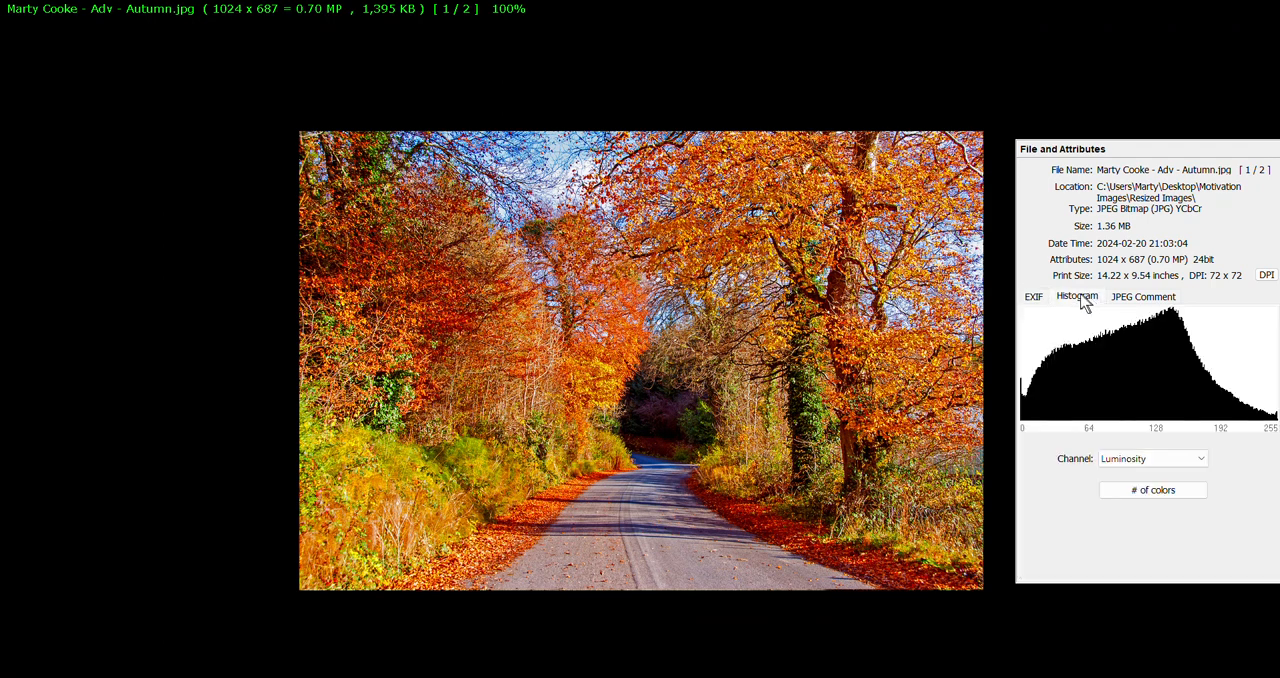
{"action": "left_click", "coordinate": [1036, 298]}
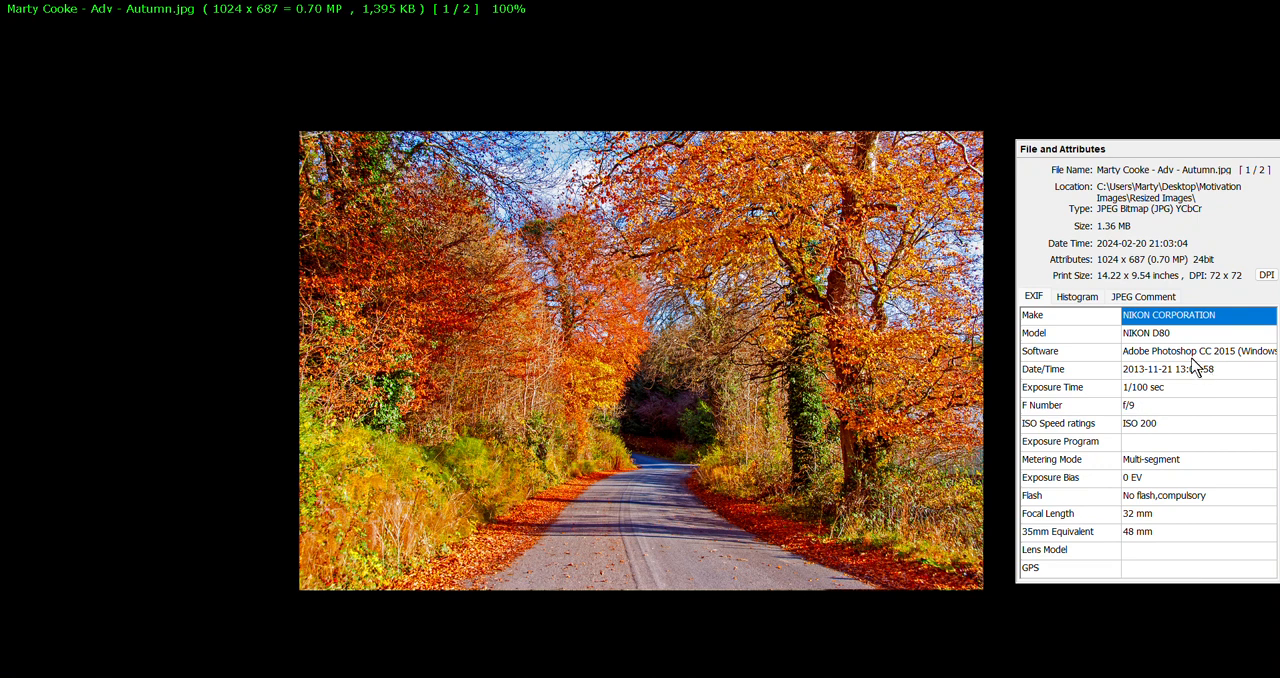
Switch the full-screen view to the resized Glencar Lake image from the thumbnail strip, exit full screen, and close the image viewer.
{"action": "mouse_move", "coordinate": [868, 8]}
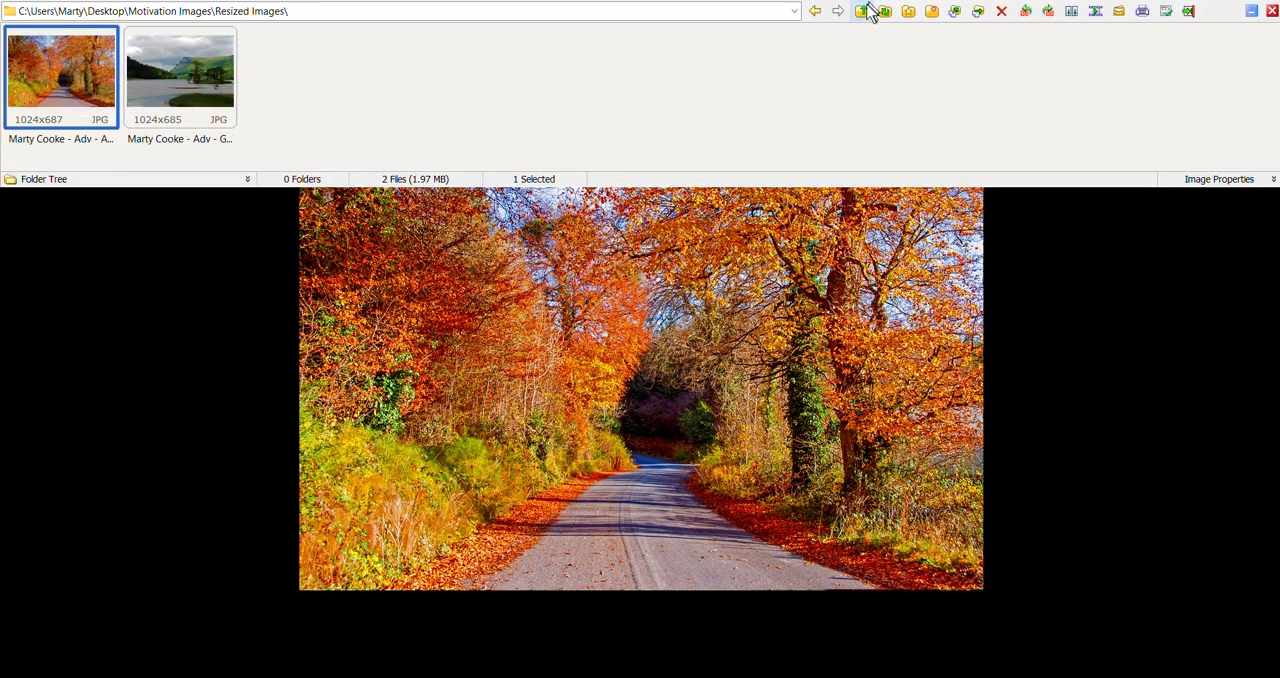
{"action": "left_click", "coordinate": [181, 92]}
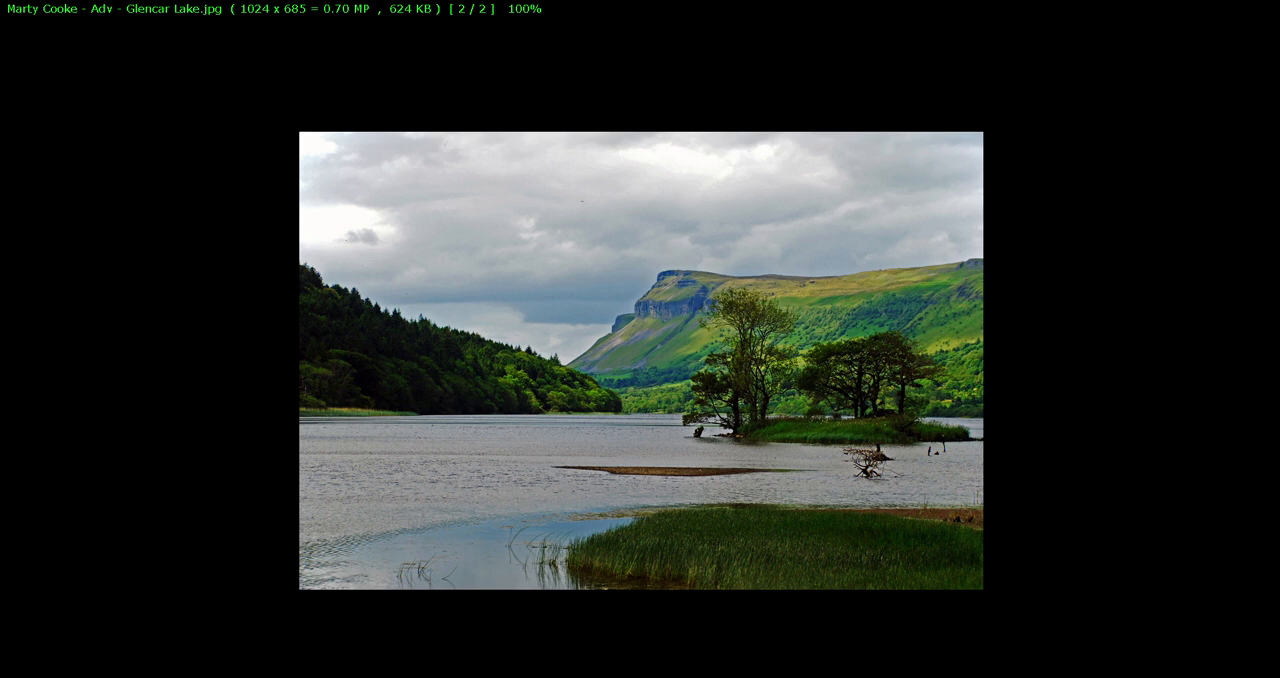
{"action": "right_click", "coordinate": [311, 89]}
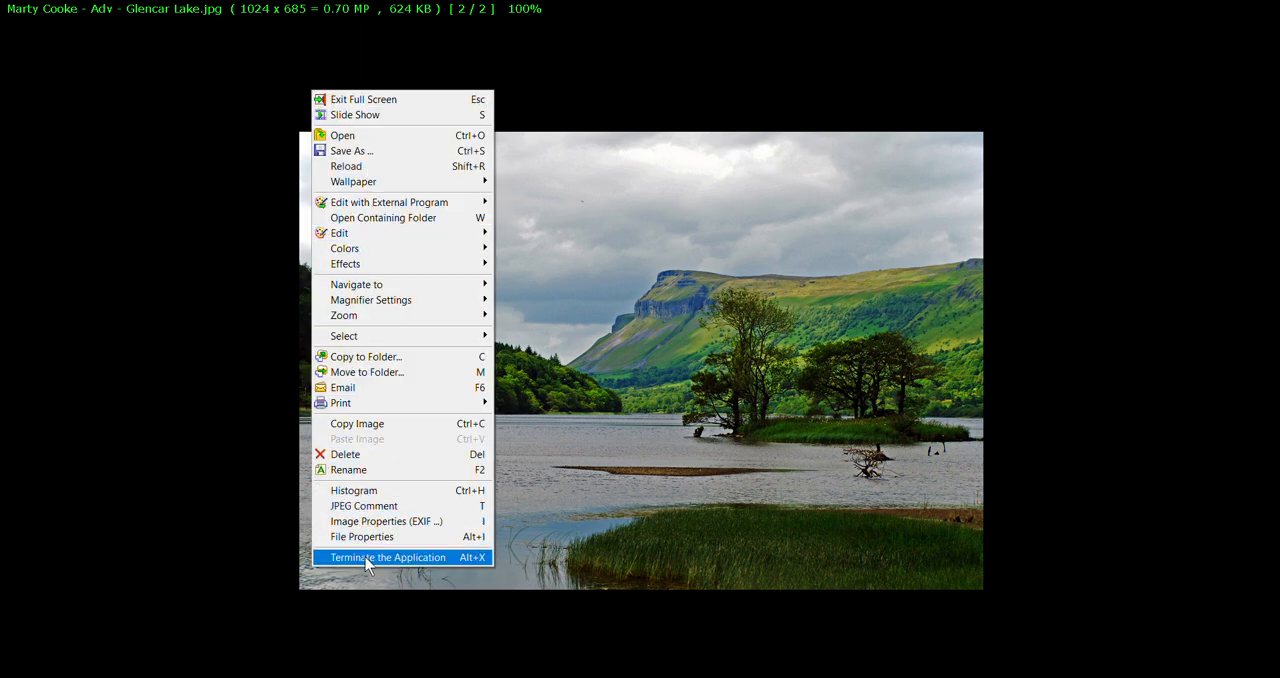
{"action": "left_click", "coordinate": [400, 102]}
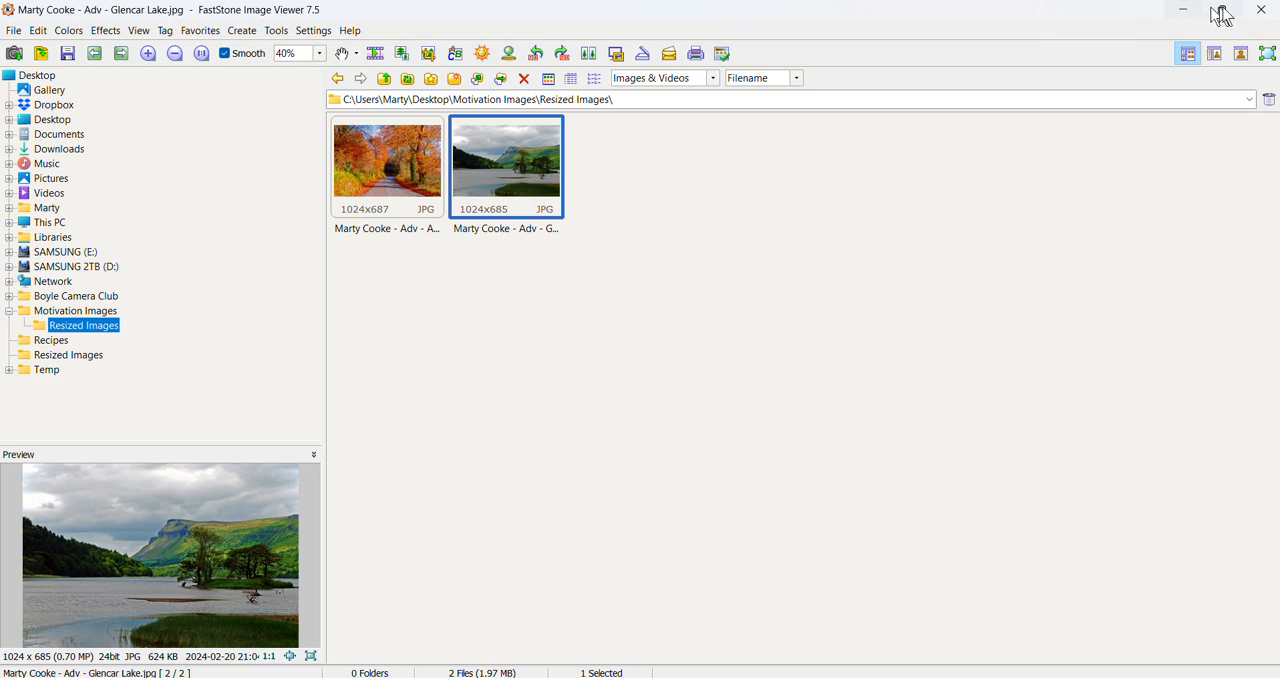
{"action": "left_click", "coordinate": [1263, 12]}
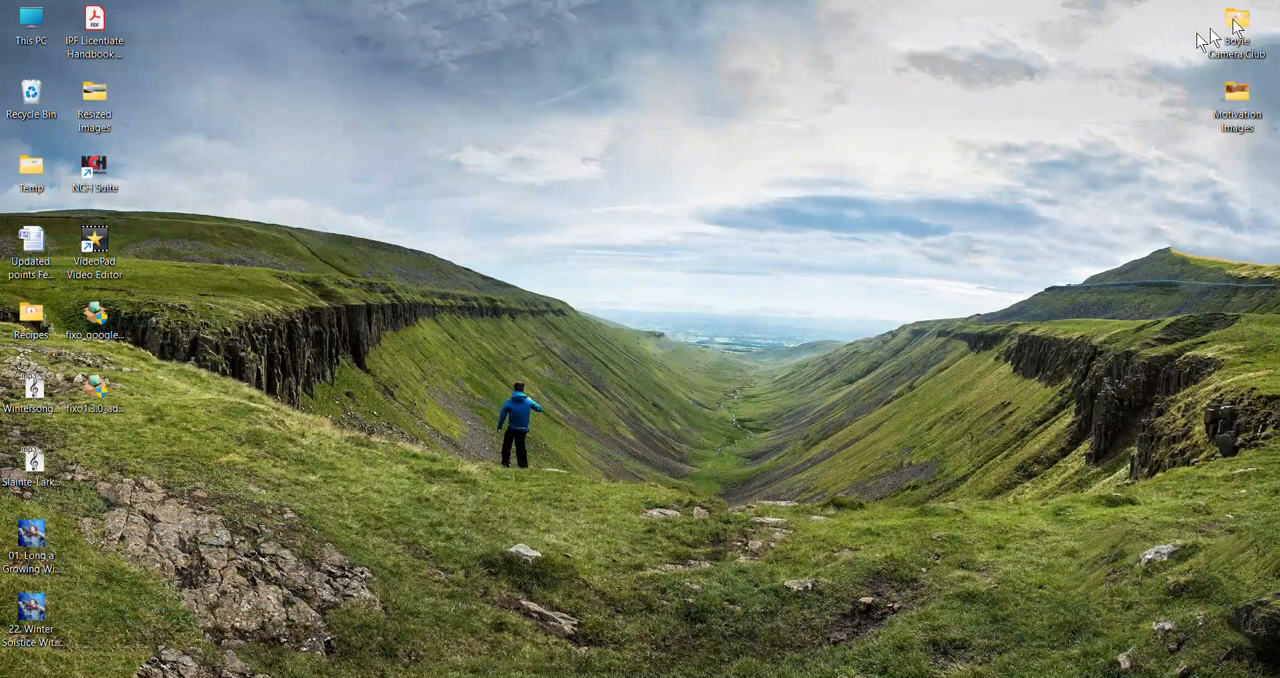